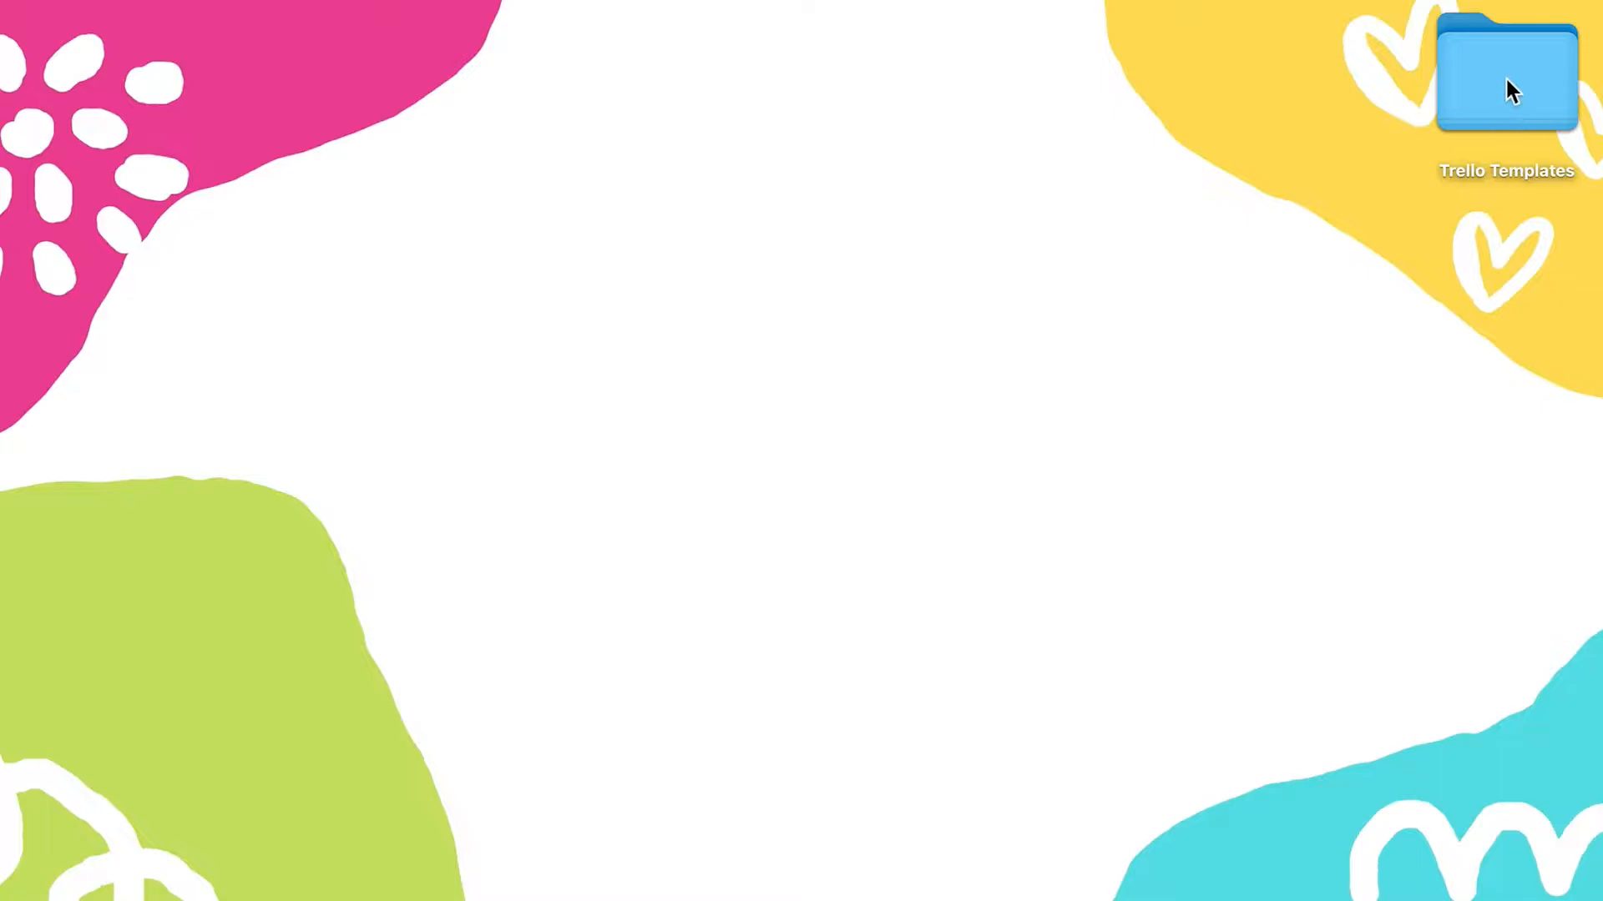
- Open 2_Trello_link_and_tips.pdf from the Trello Templates folder and follow its "click here" link to the Trello board template
double_click(1509, 75)
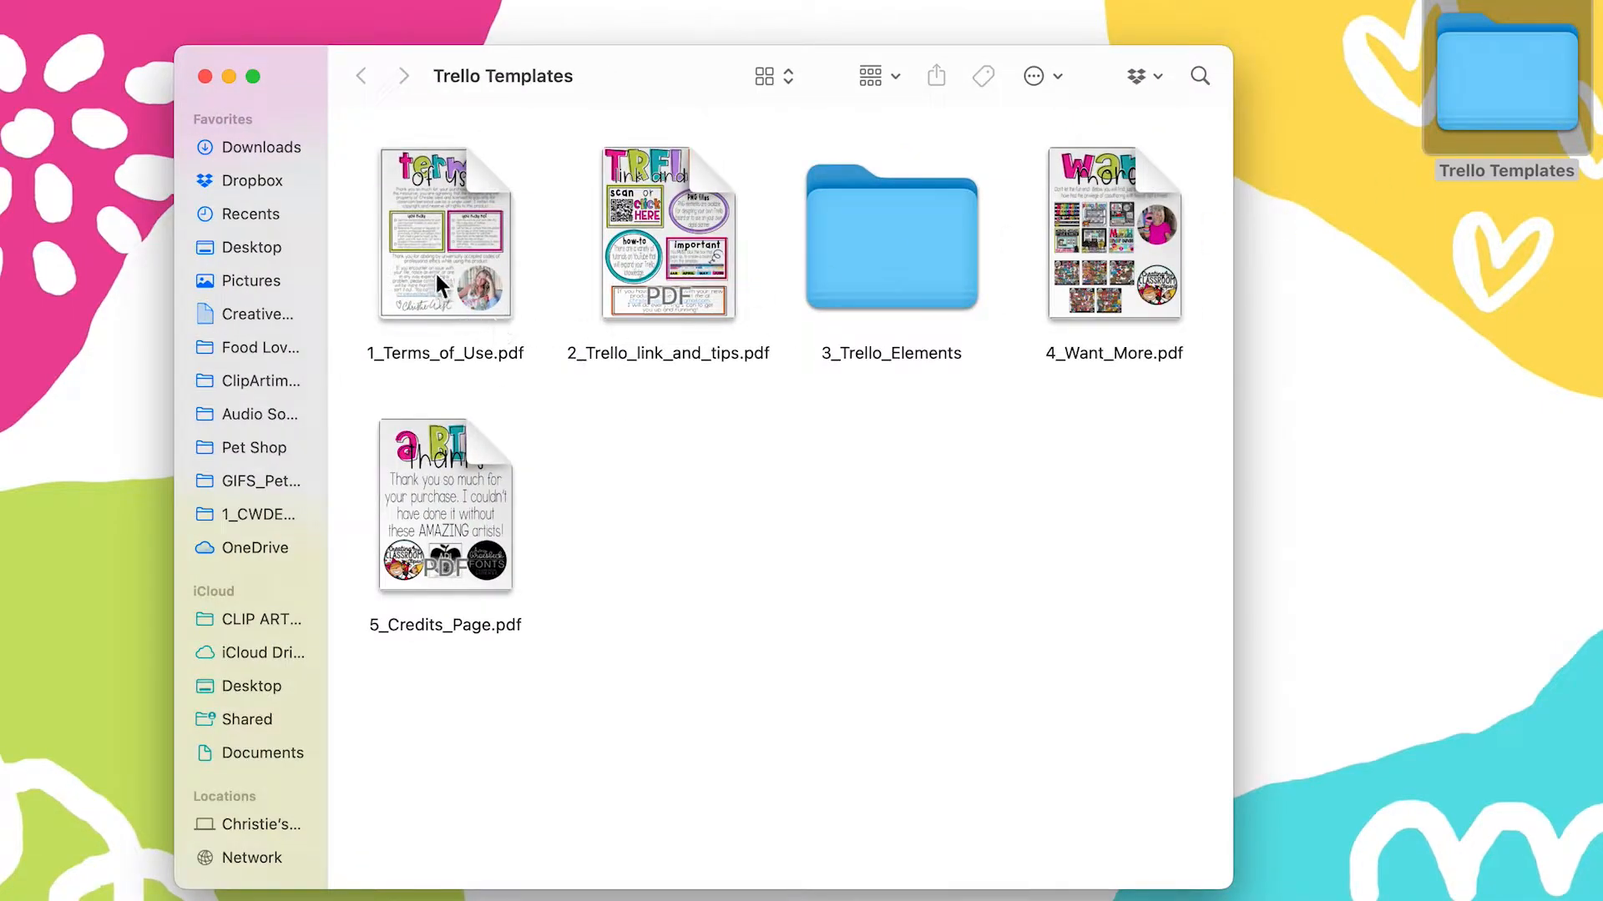
left_click(678, 233)
key("space")
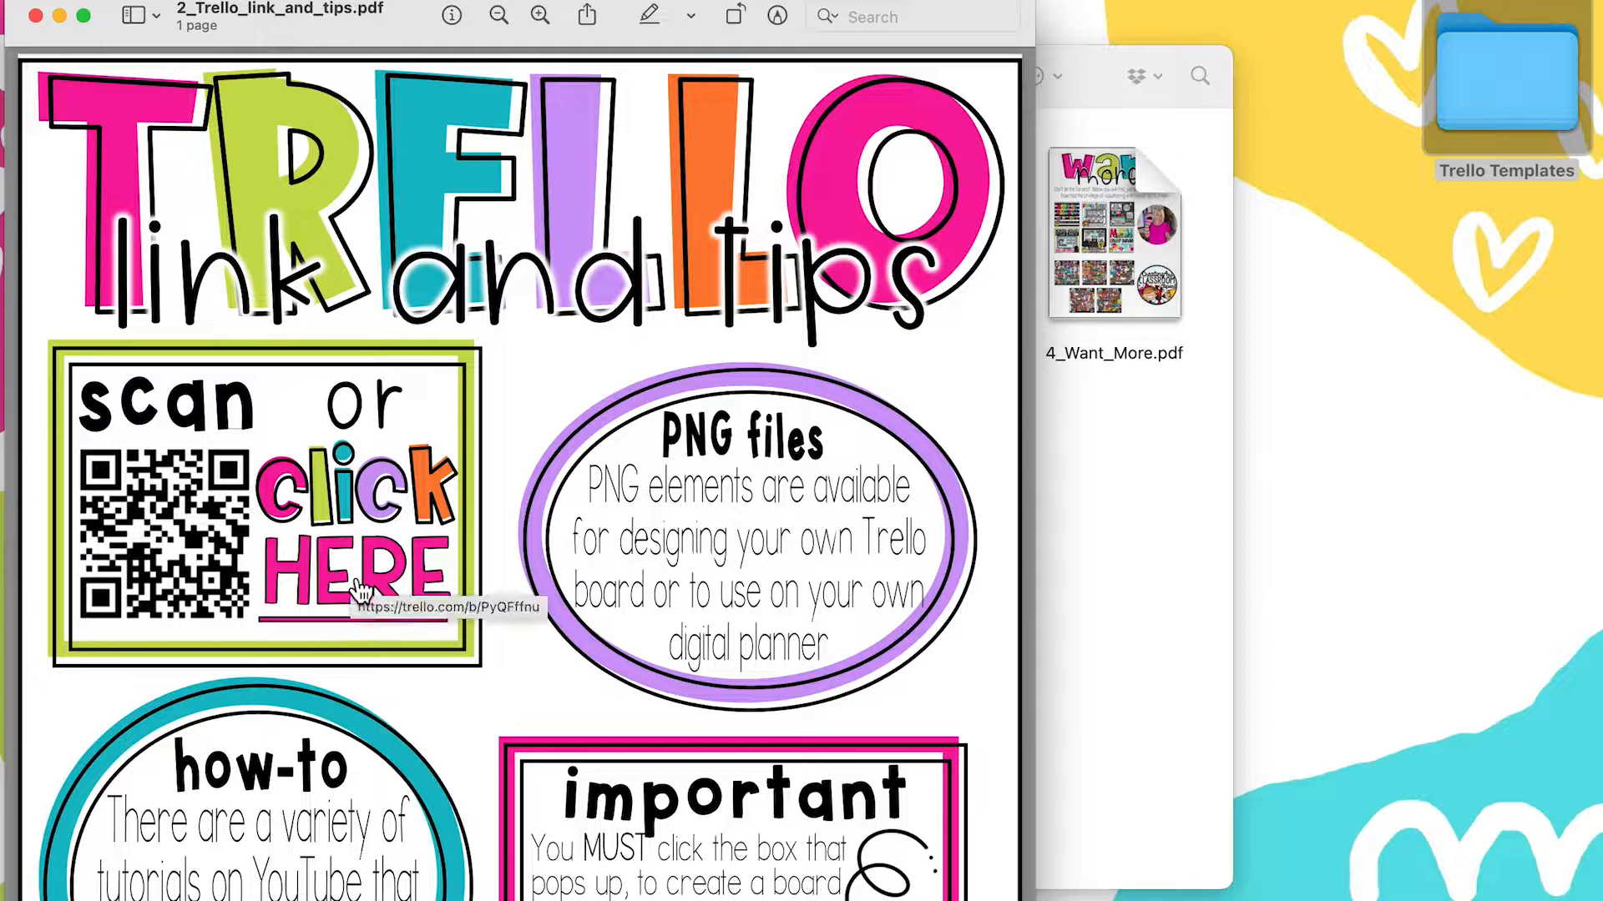
scroll(361, 592, "down", 5)
scroll(360, 593, "down", 1)
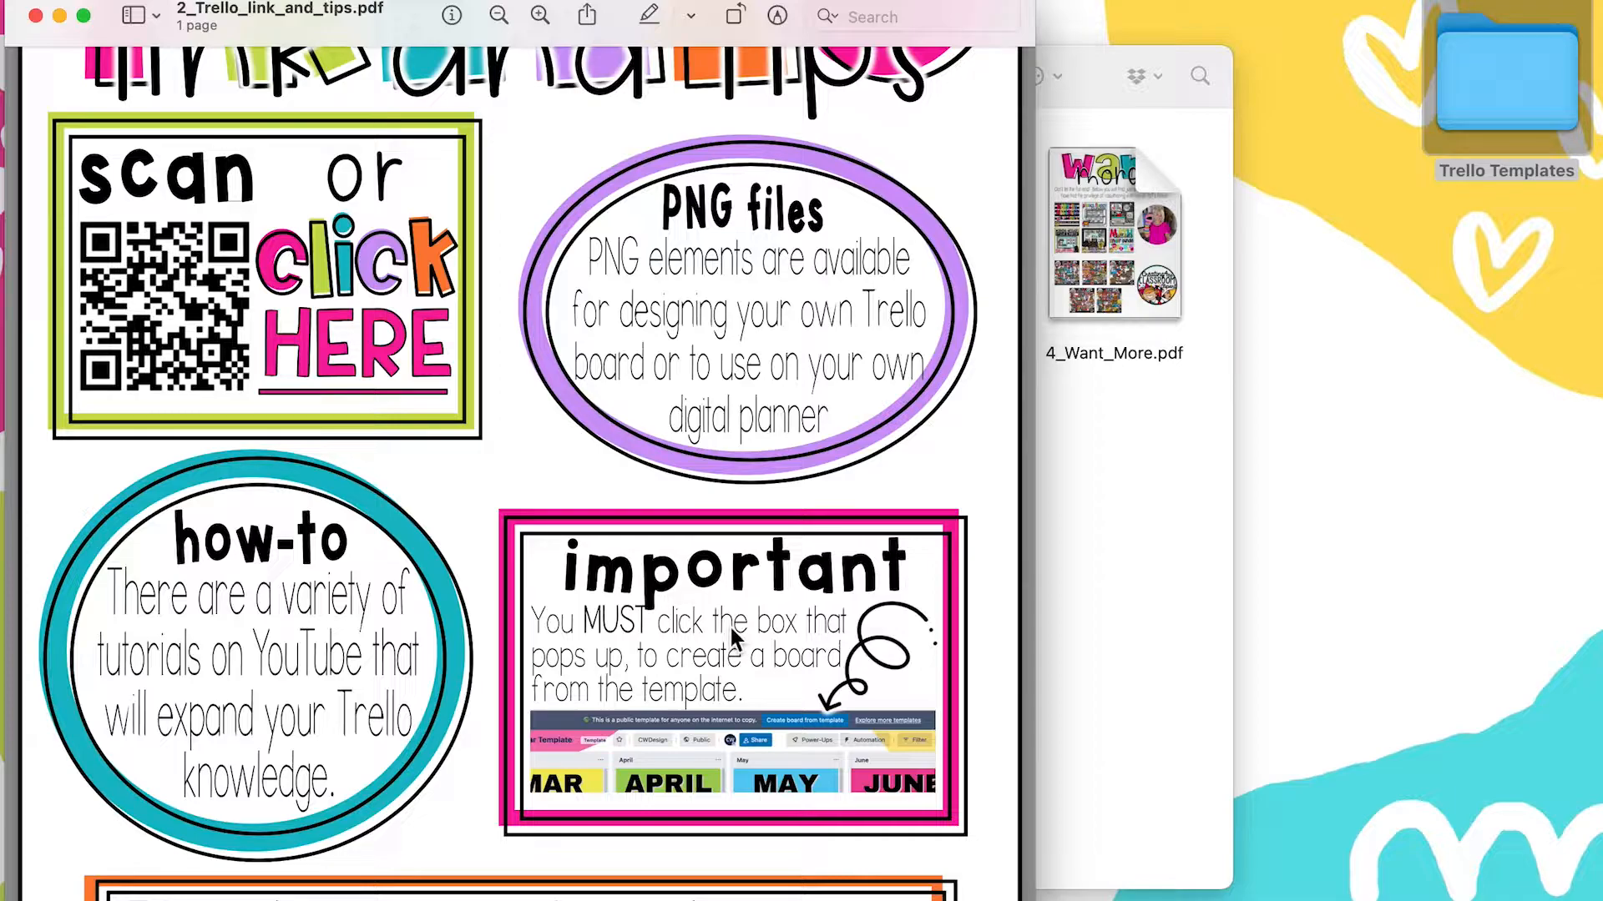
left_click(369, 347)
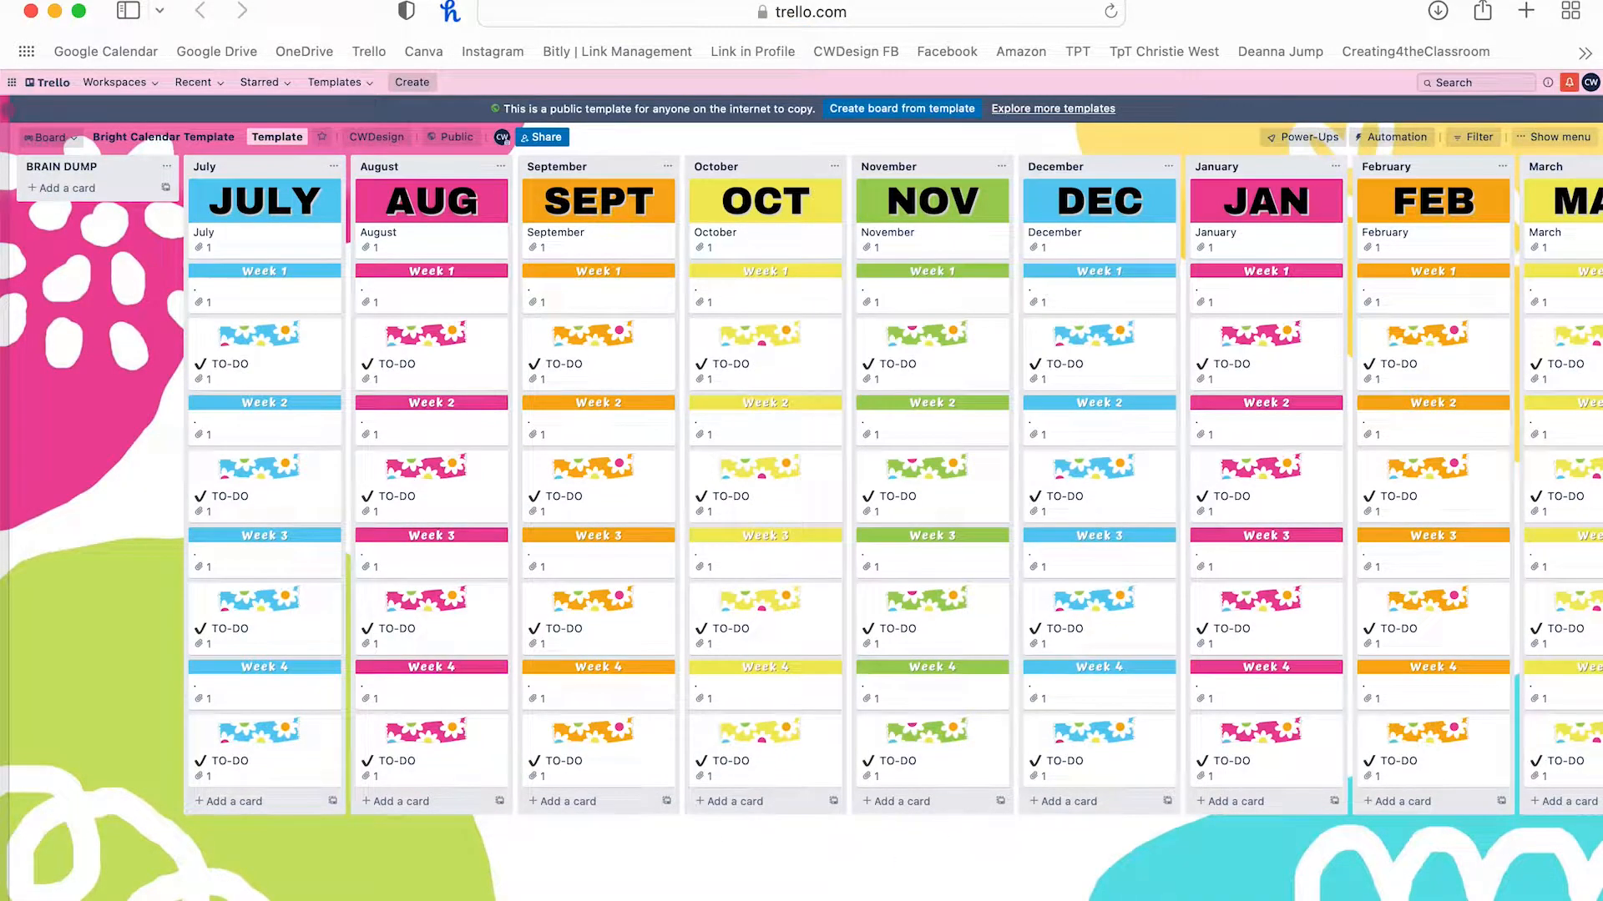
- Create a board from the Bright Calendar Template in the CWDesign workspace, keeping its title, cards and template cards
key("super+plus")
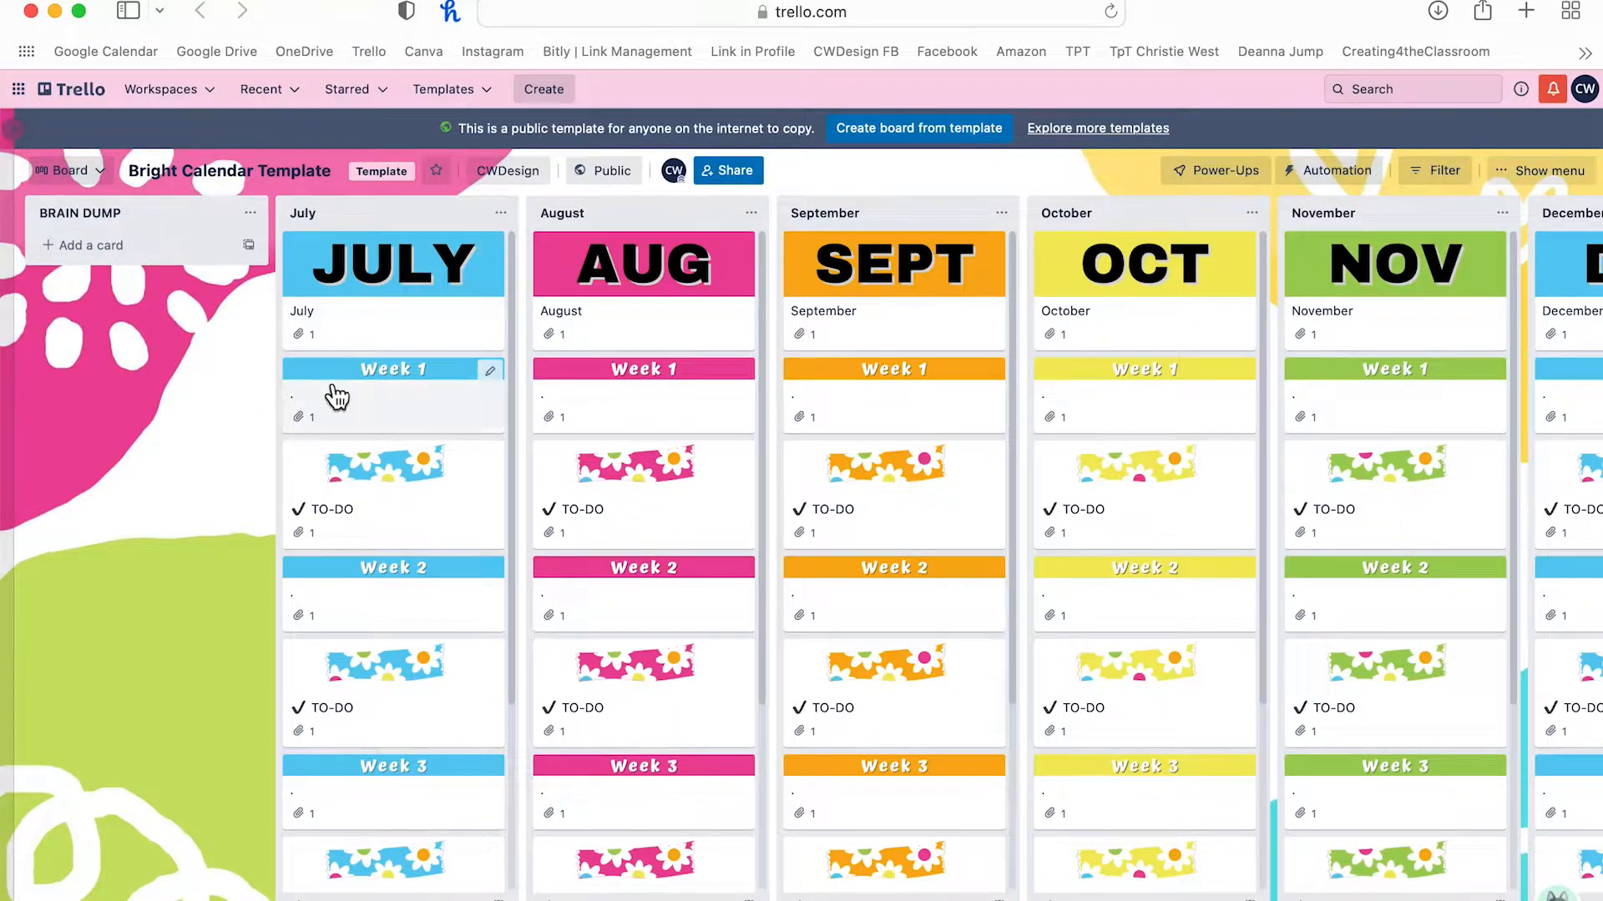
mouse_move(345, 419)
left_mouse_down()
mouse_move(351, 444)
mouse_move(344, 419)
left_mouse_up()
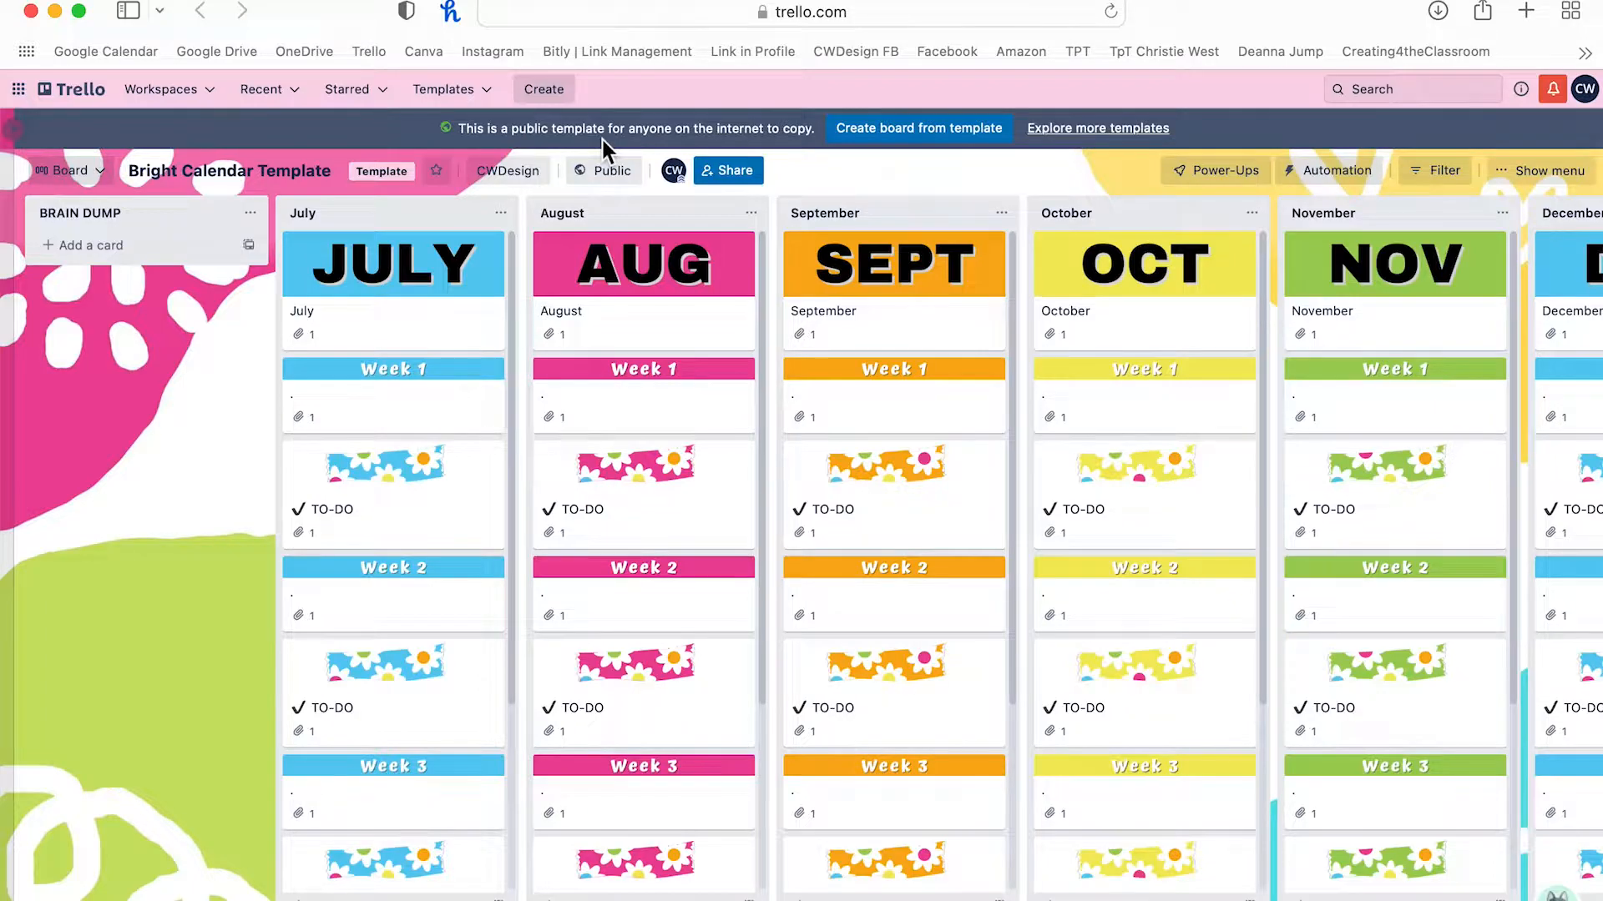
left_click(918, 142)
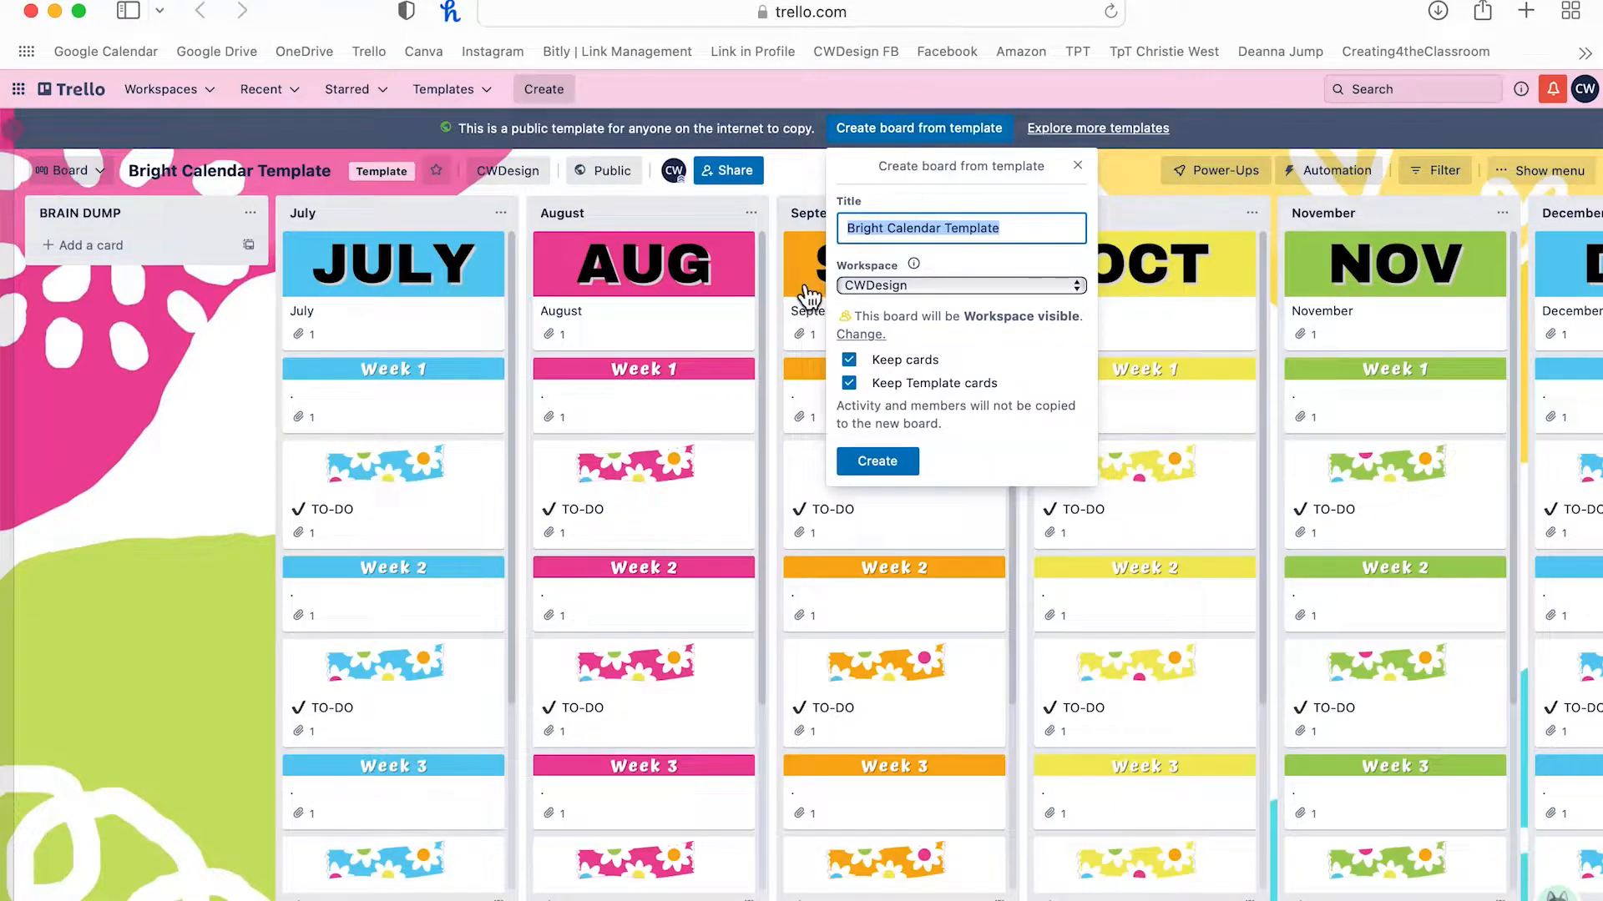
left_click(936, 289)
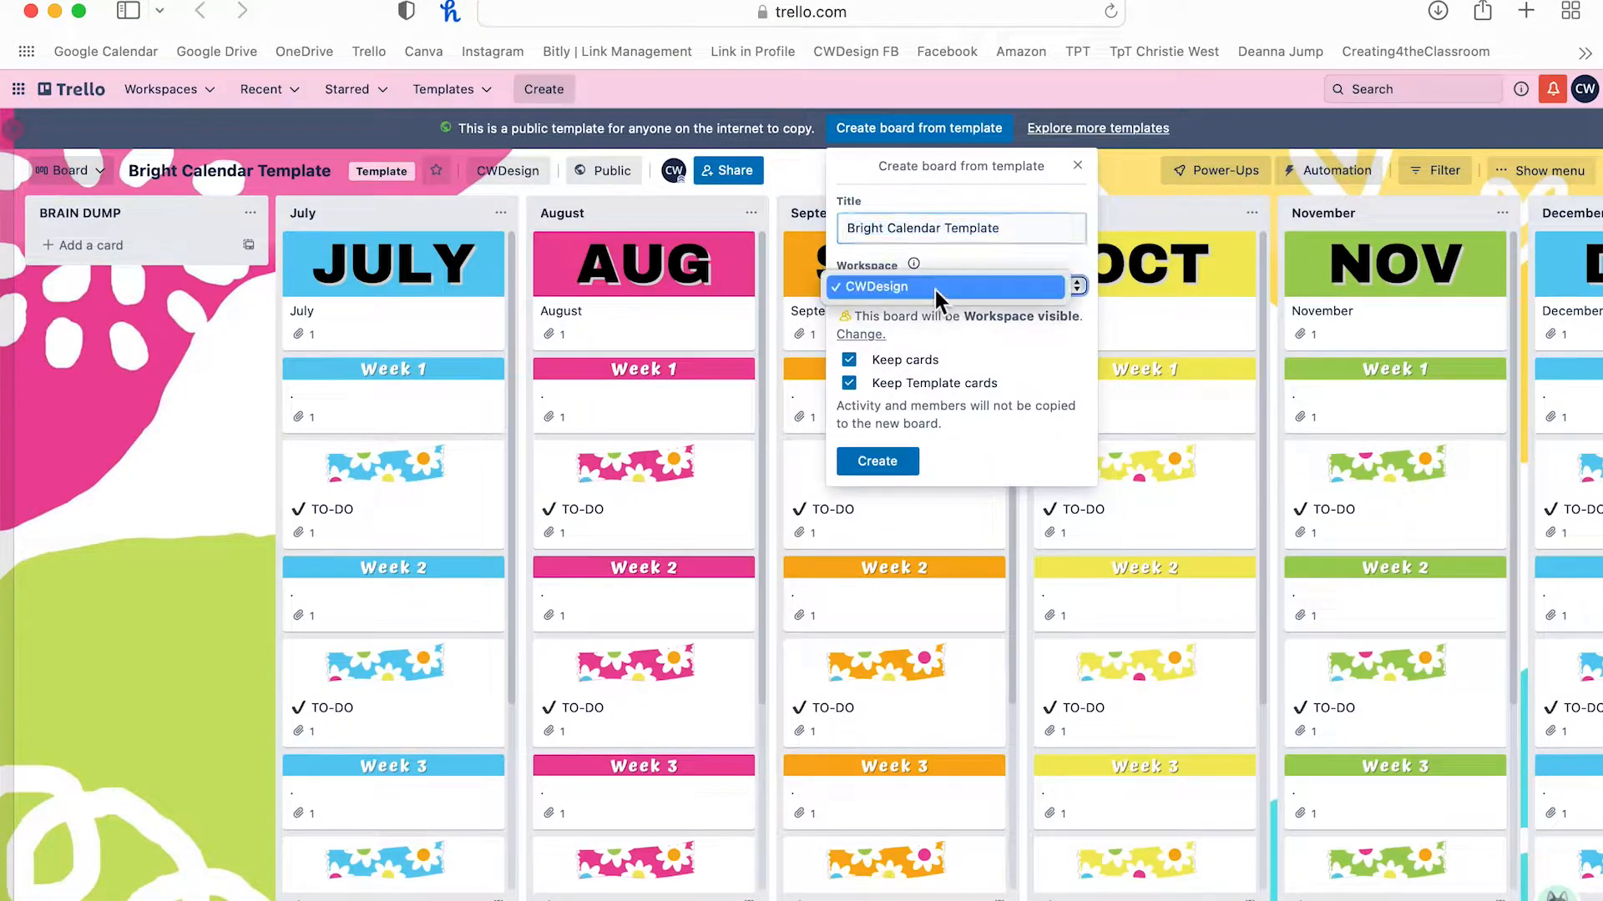
left_click(935, 289)
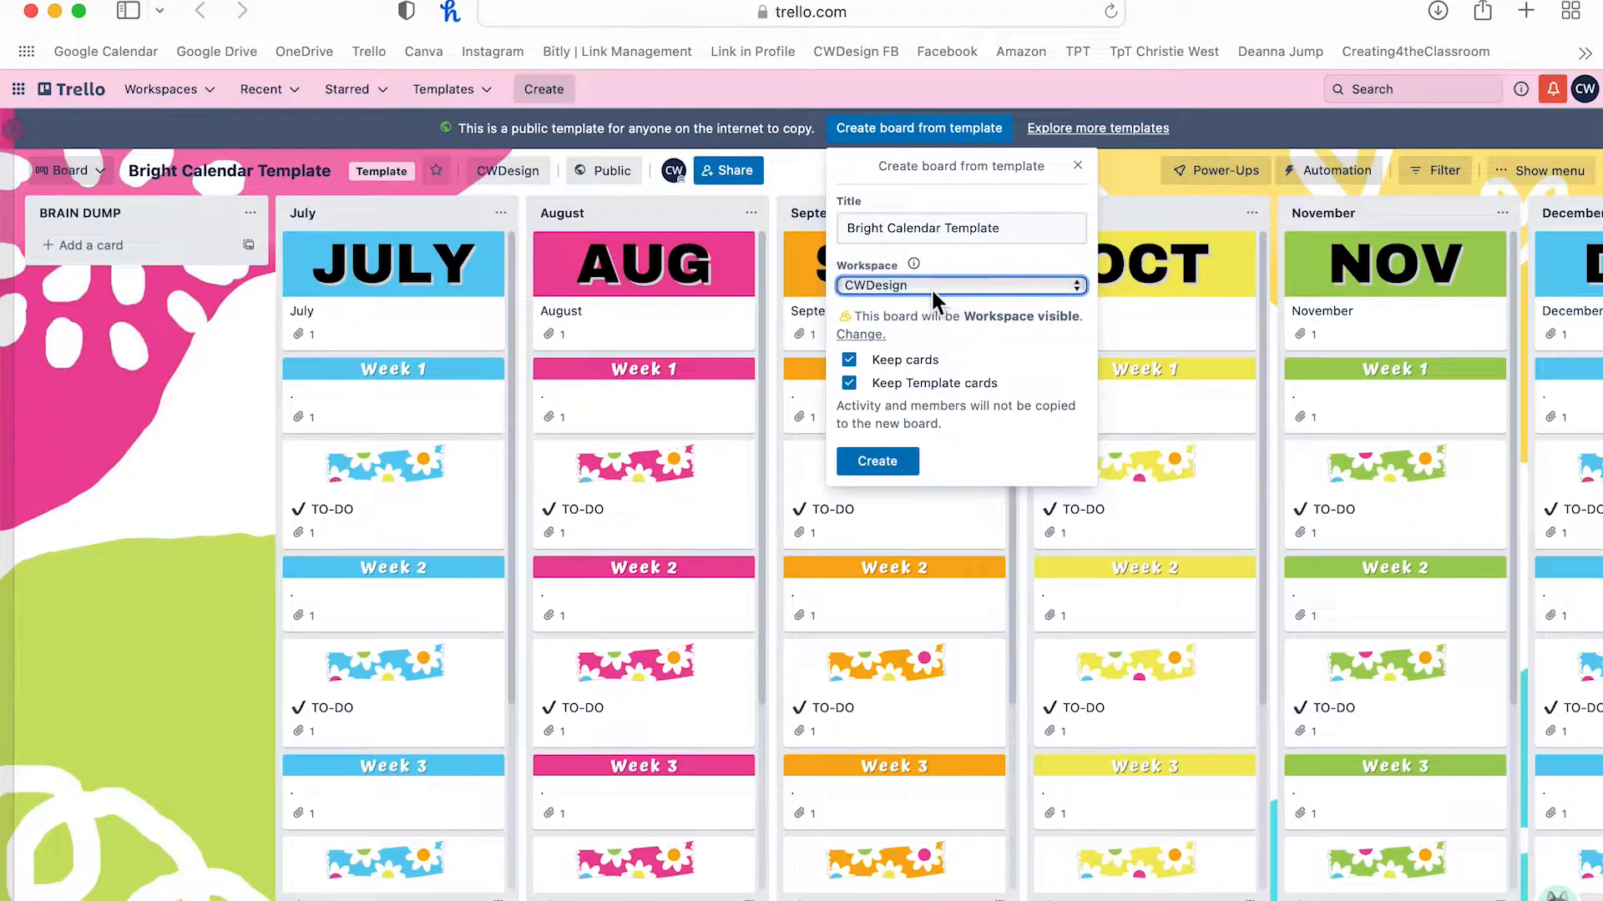
left_click(874, 461)
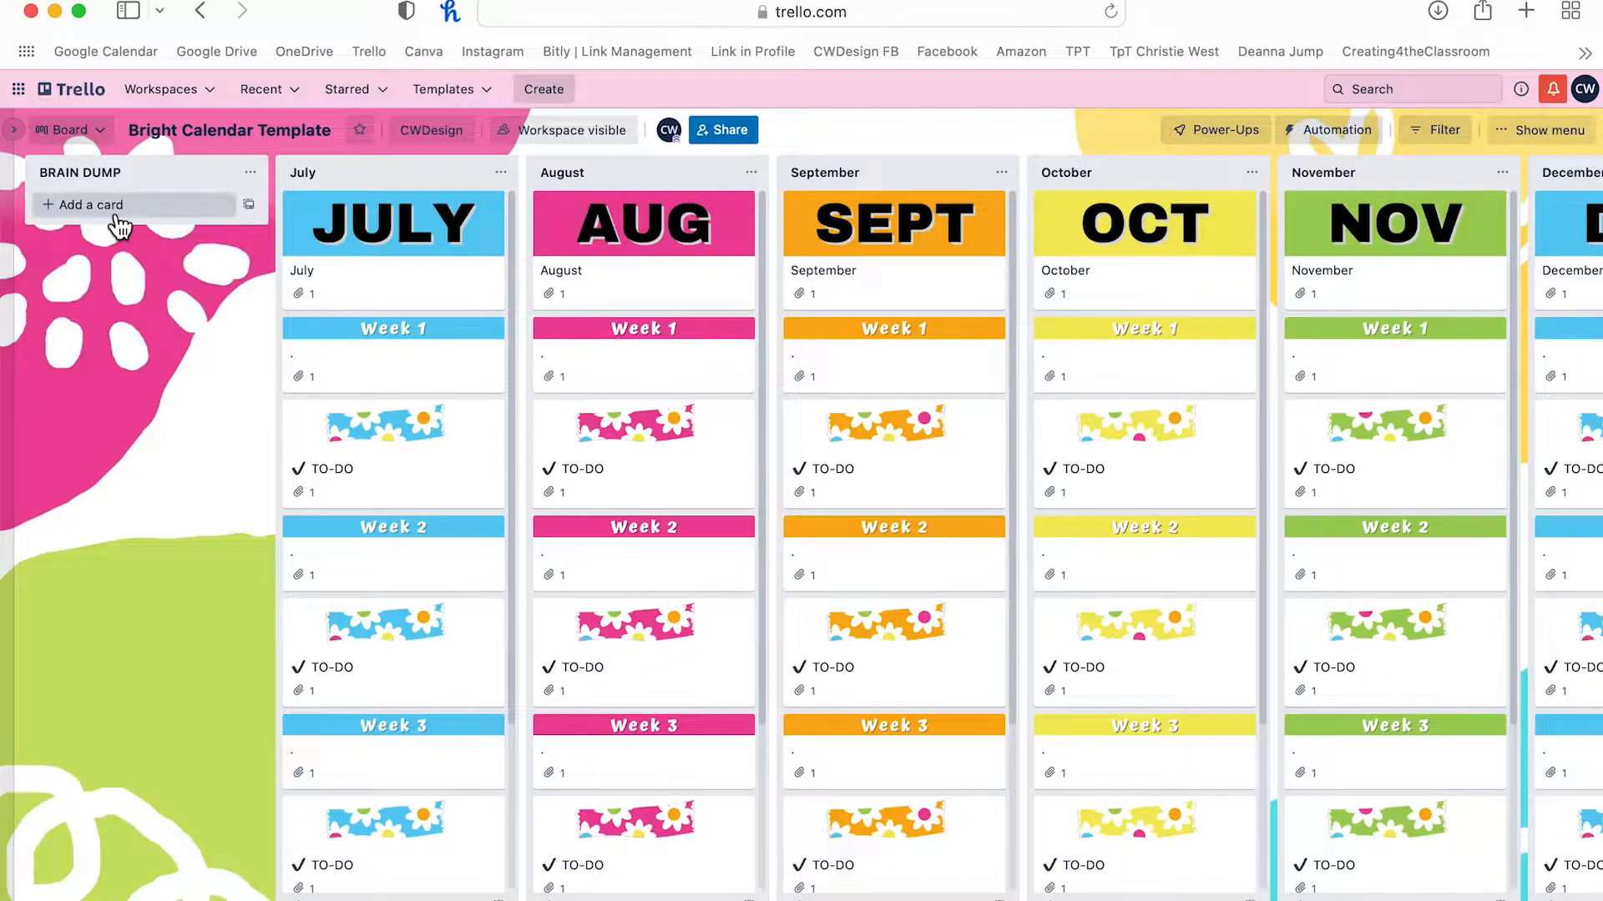
- Add the cards "instagram post" and "create a pin for Pinterest" to the BRAIN DUMP list
left_click(117, 217)
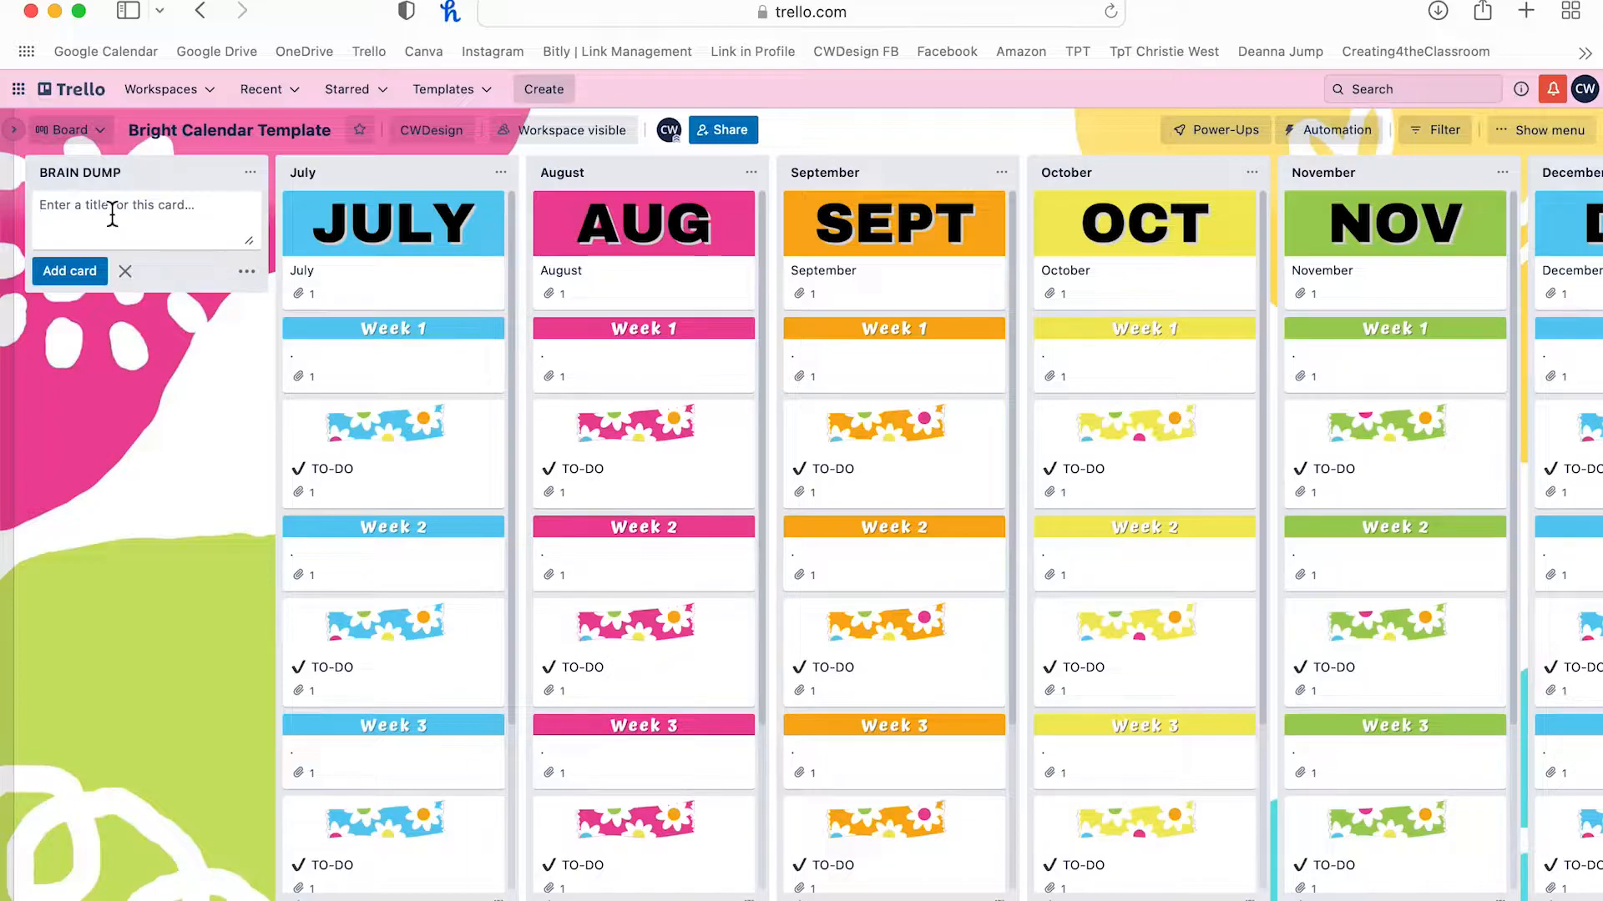
type("instagram post")
key("Return")
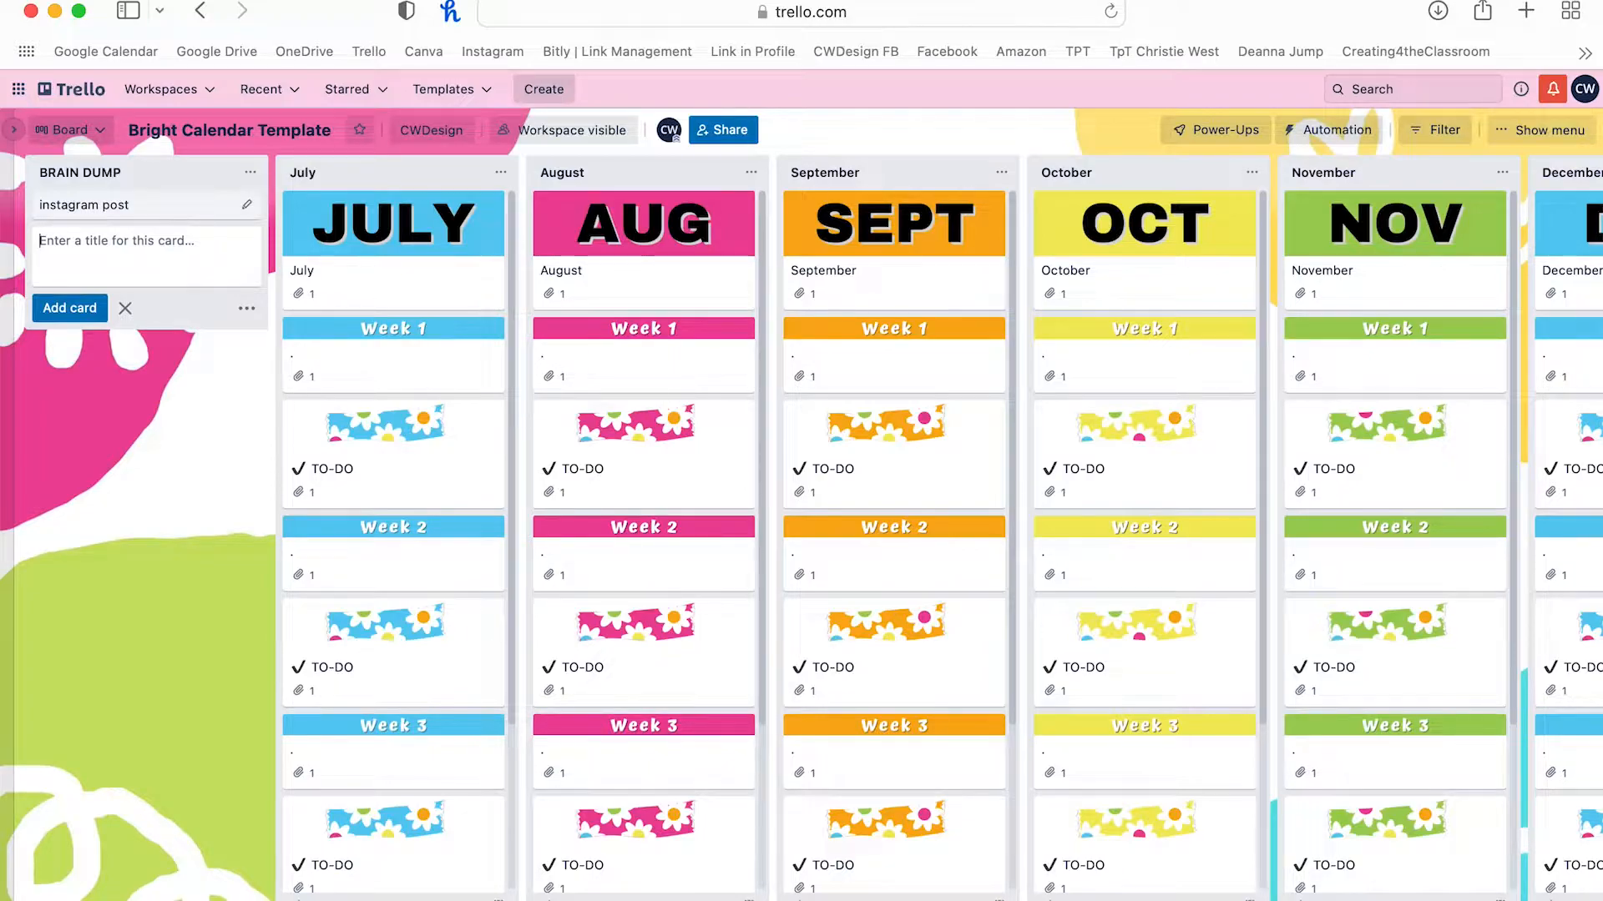
type("create a pin fo")
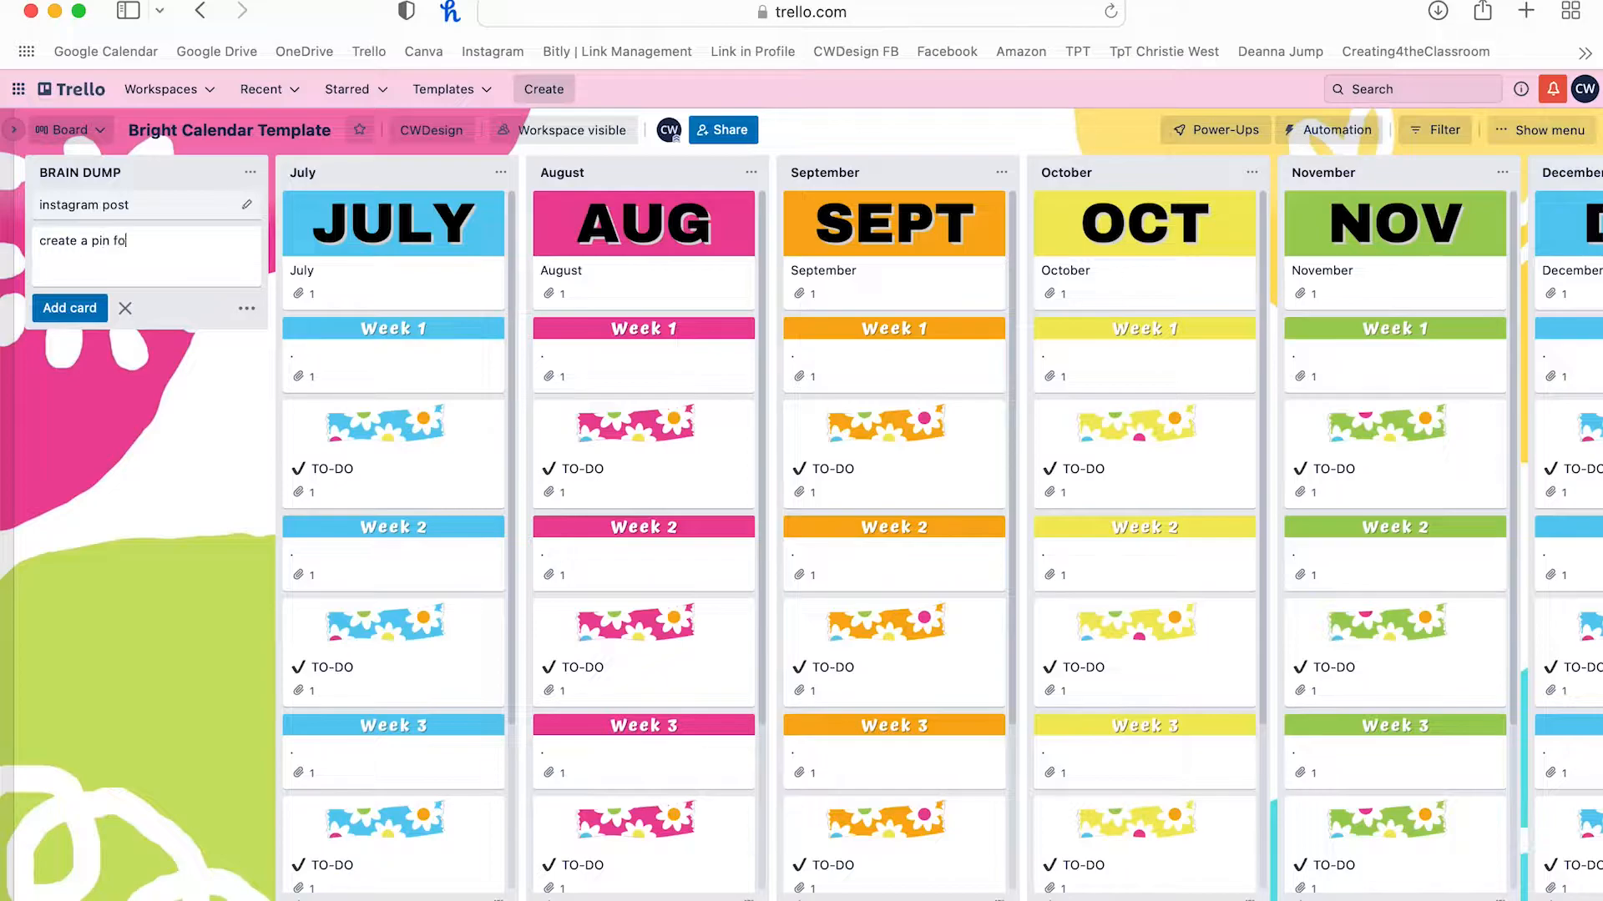
type("r Pinterest")
key("Return")
- Add a card titled "update descriptions for my products (SEO)" to the BRAIN DUMP list
type("update ")
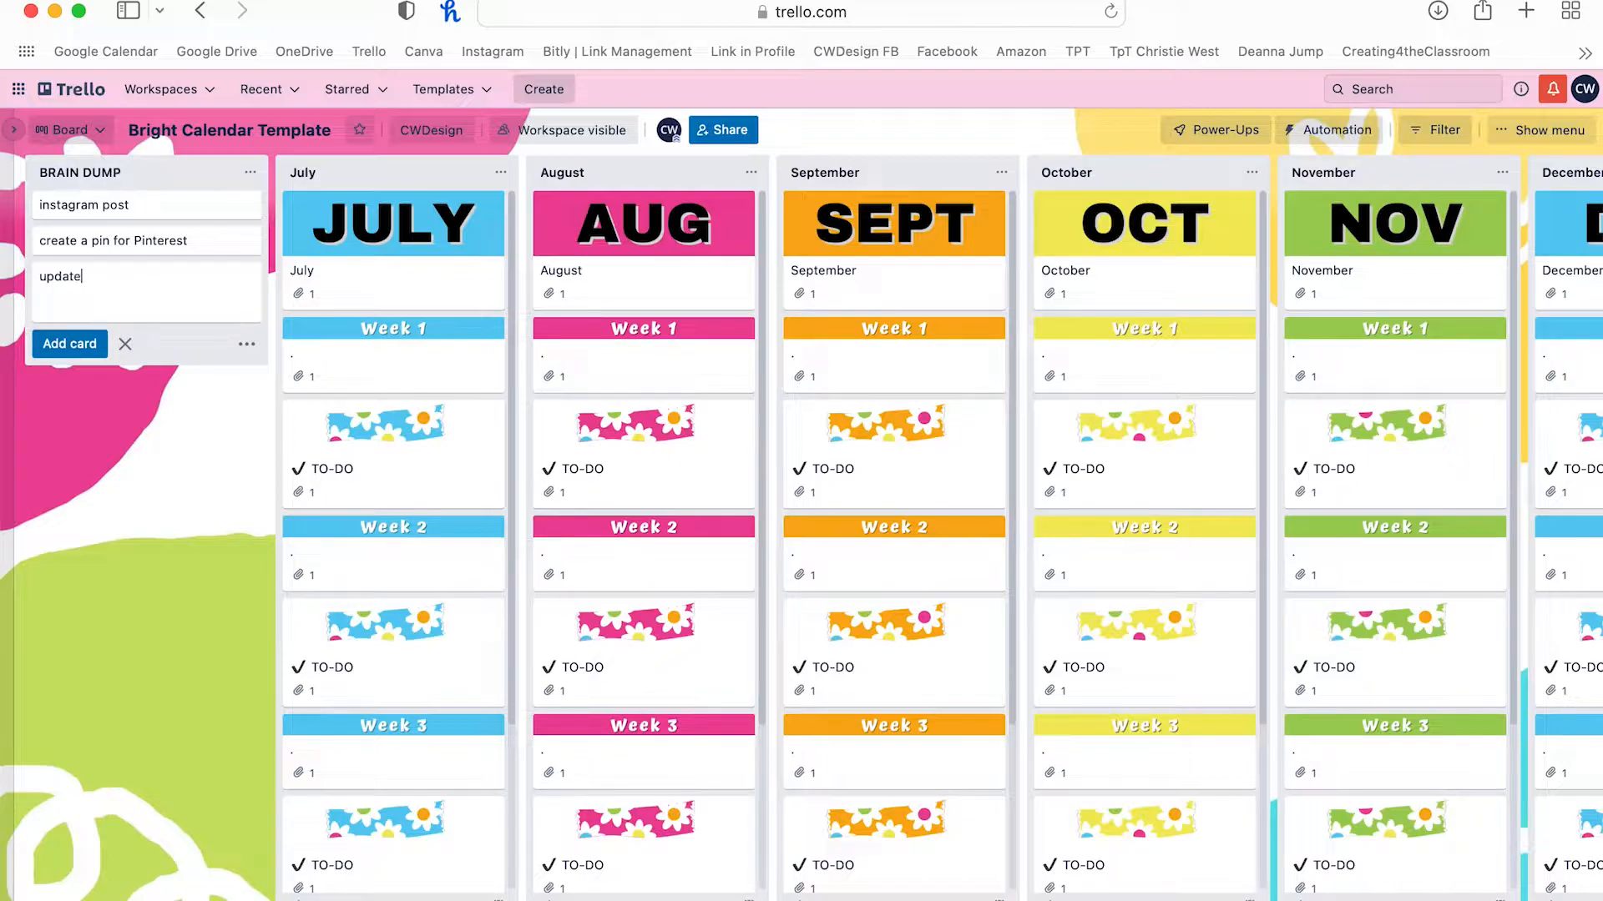
type("descriptions for my produc")
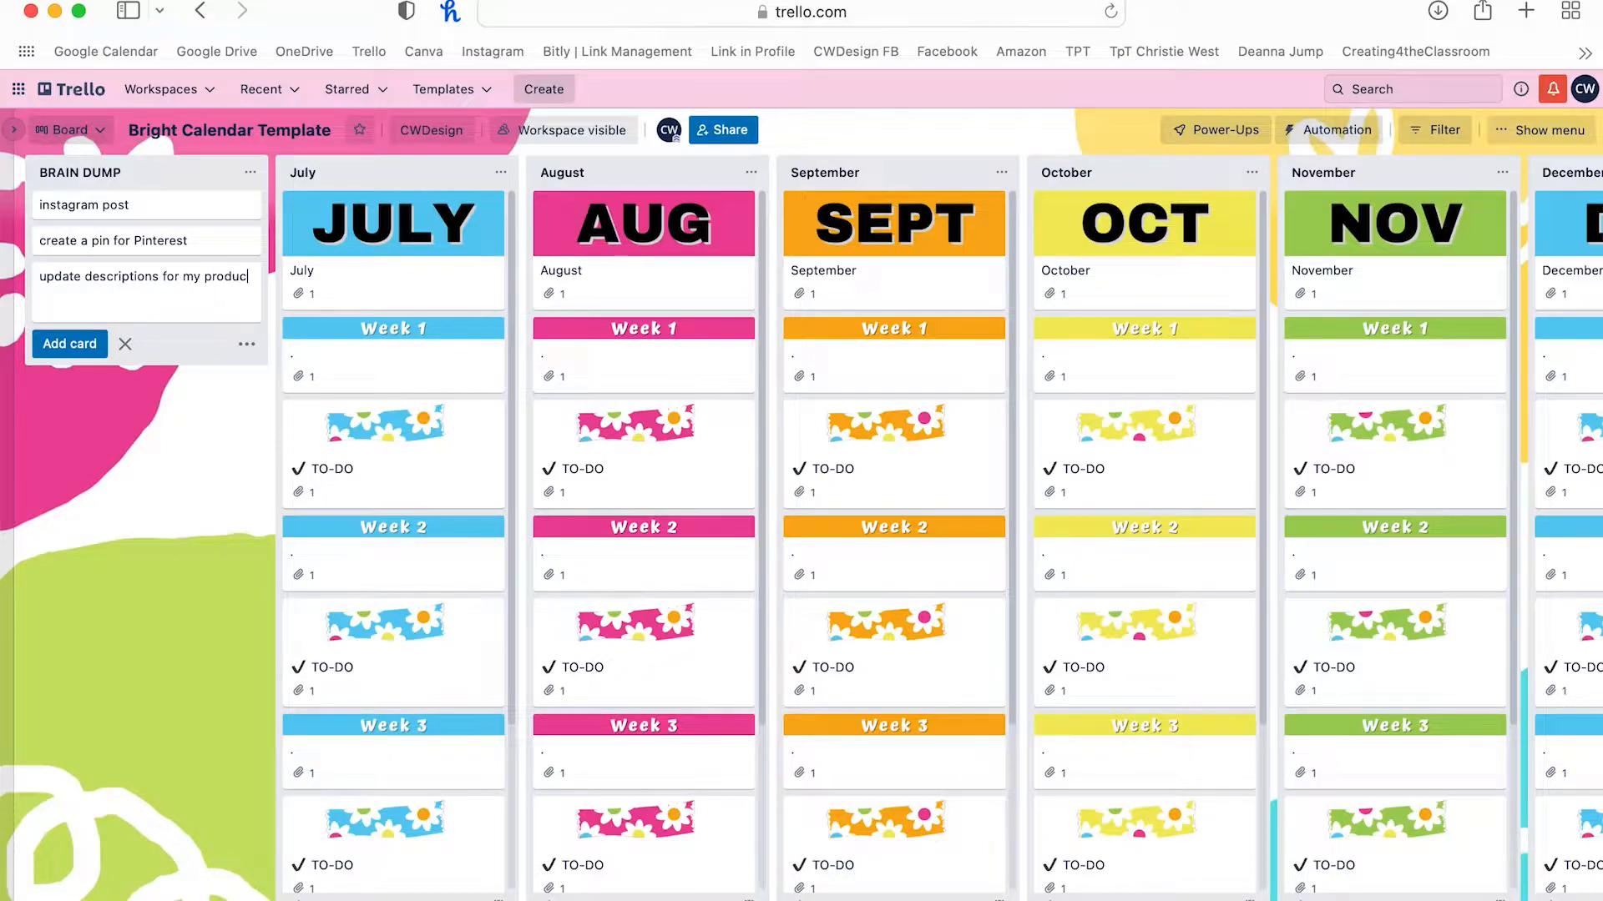
type("ts (SEO)")
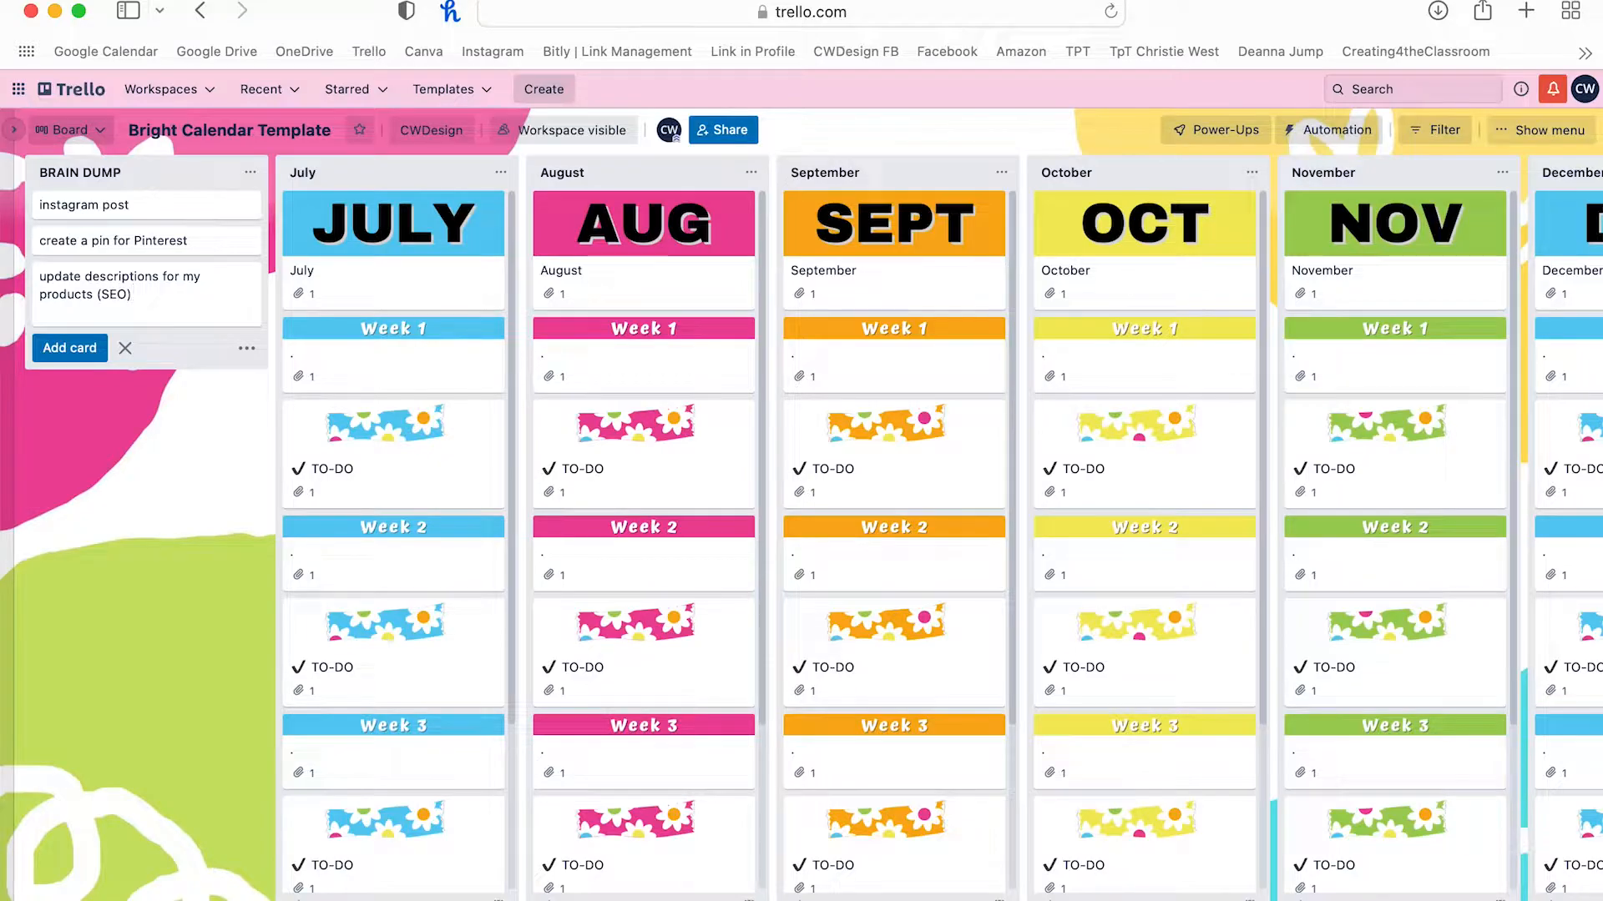
key("Return")
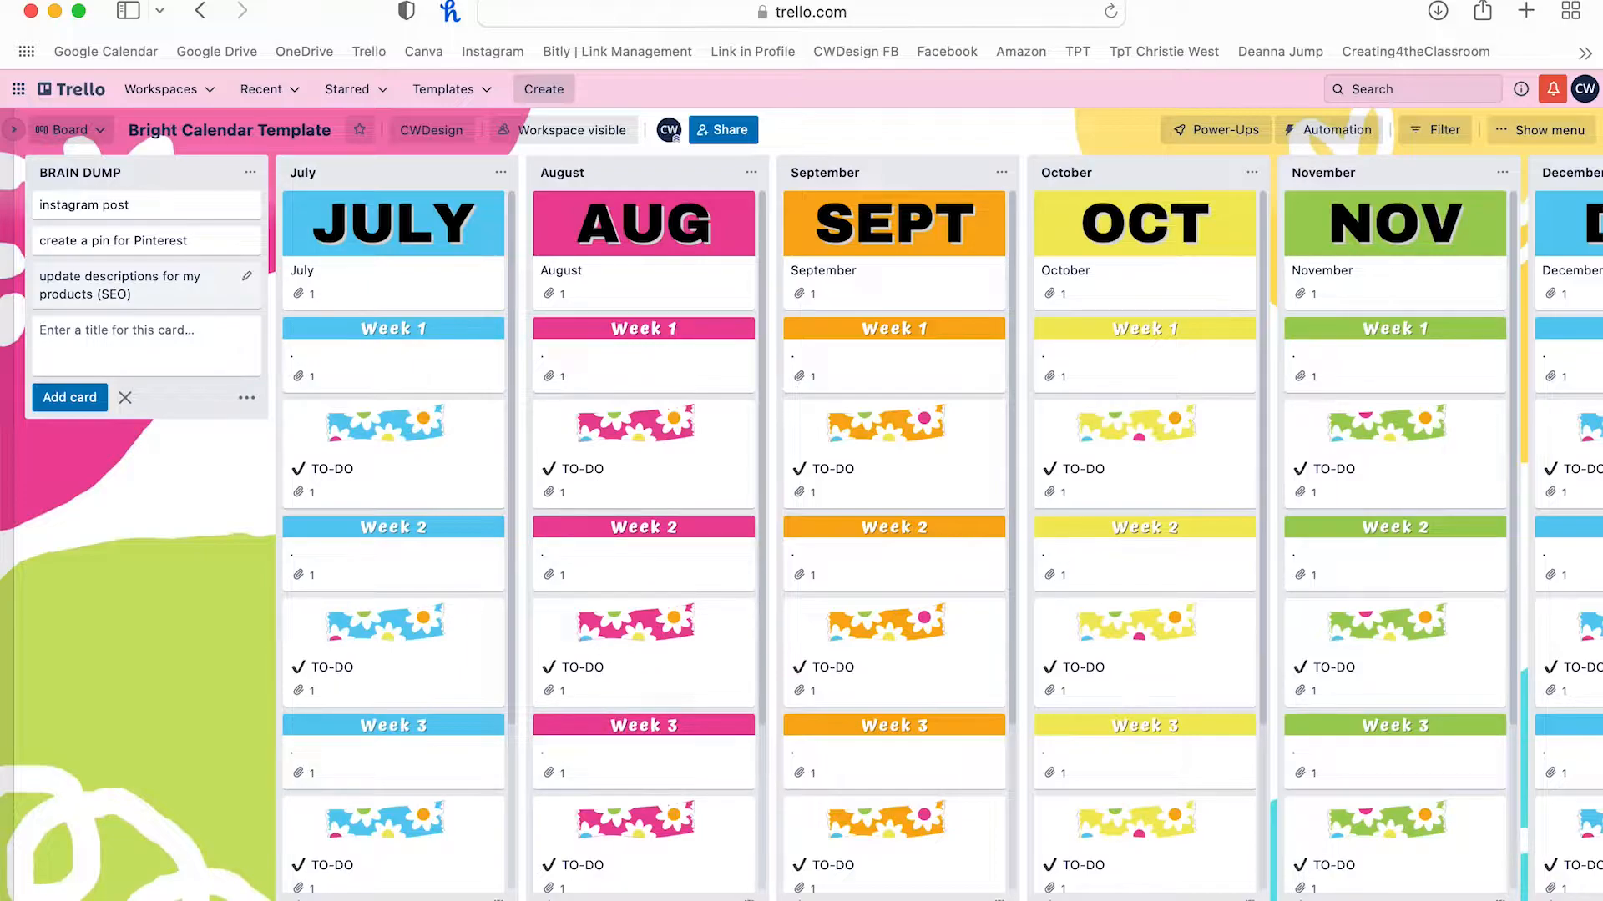
- Add the cards "haircut" and "pedicure" to the BRAIN DUMP list and finish adding cards
type("haircut")
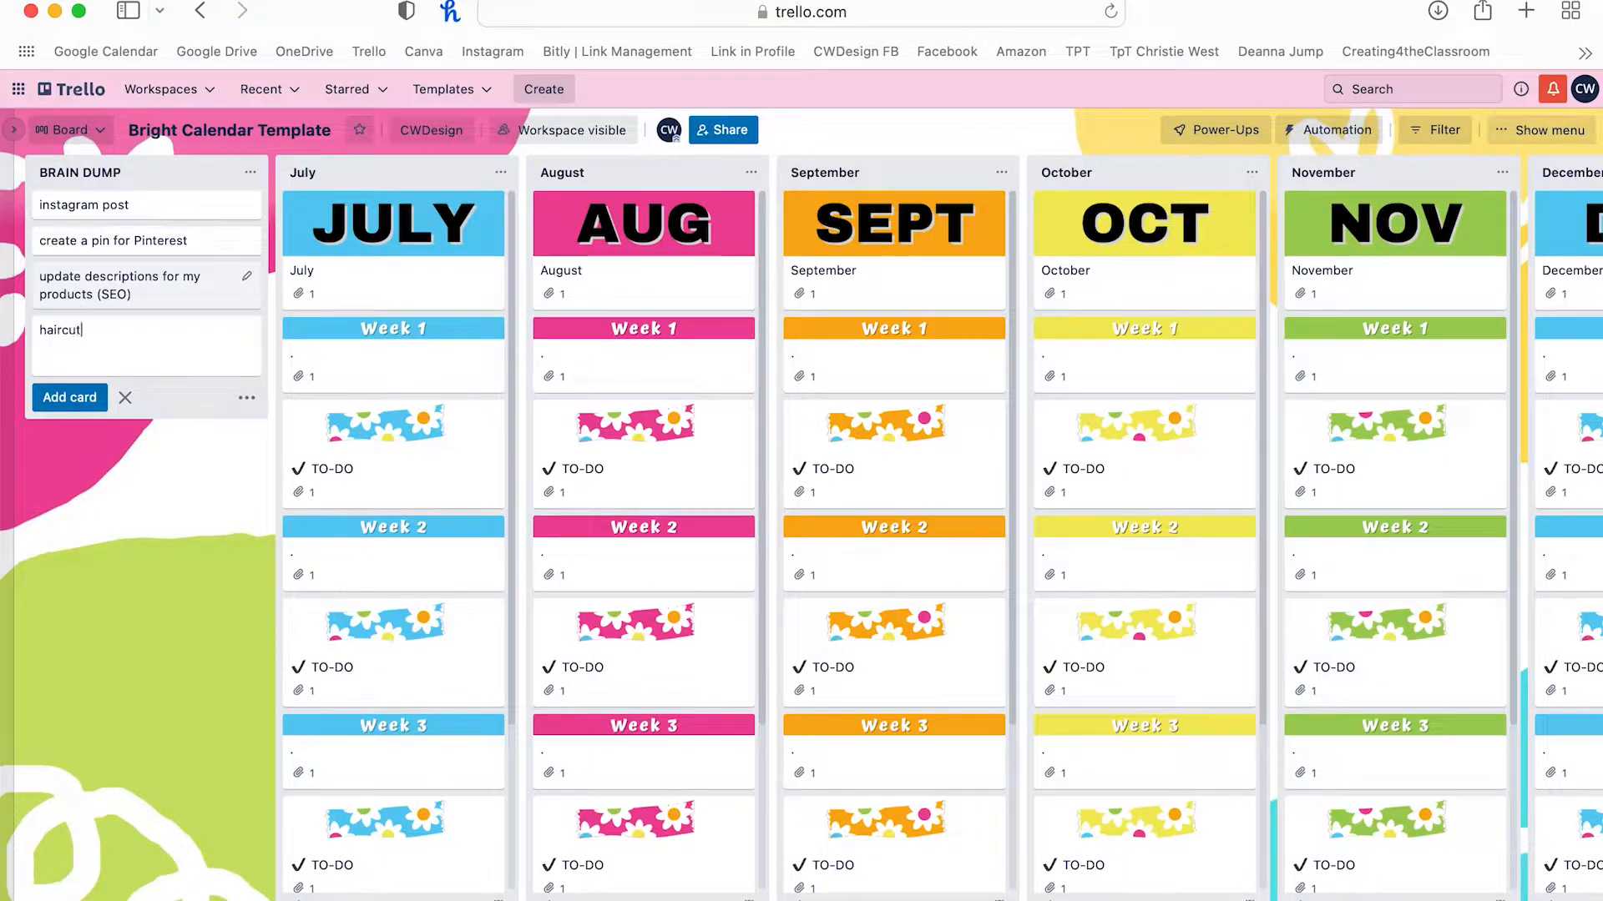
key("Return")
type("pedicure")
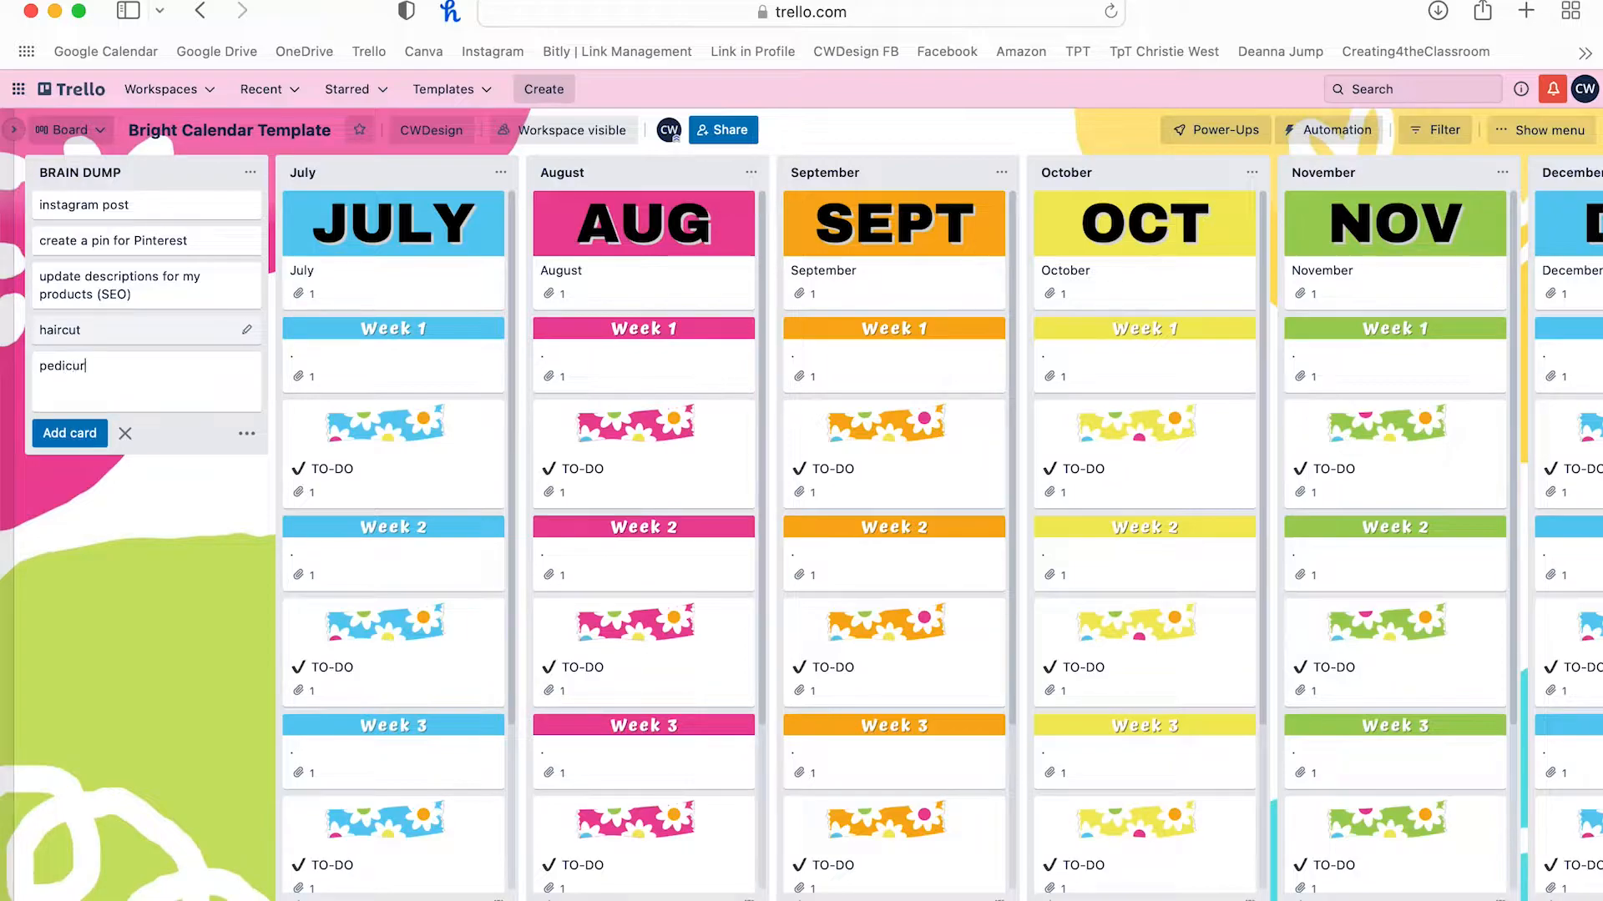
key("Return")
left_click(117, 565)
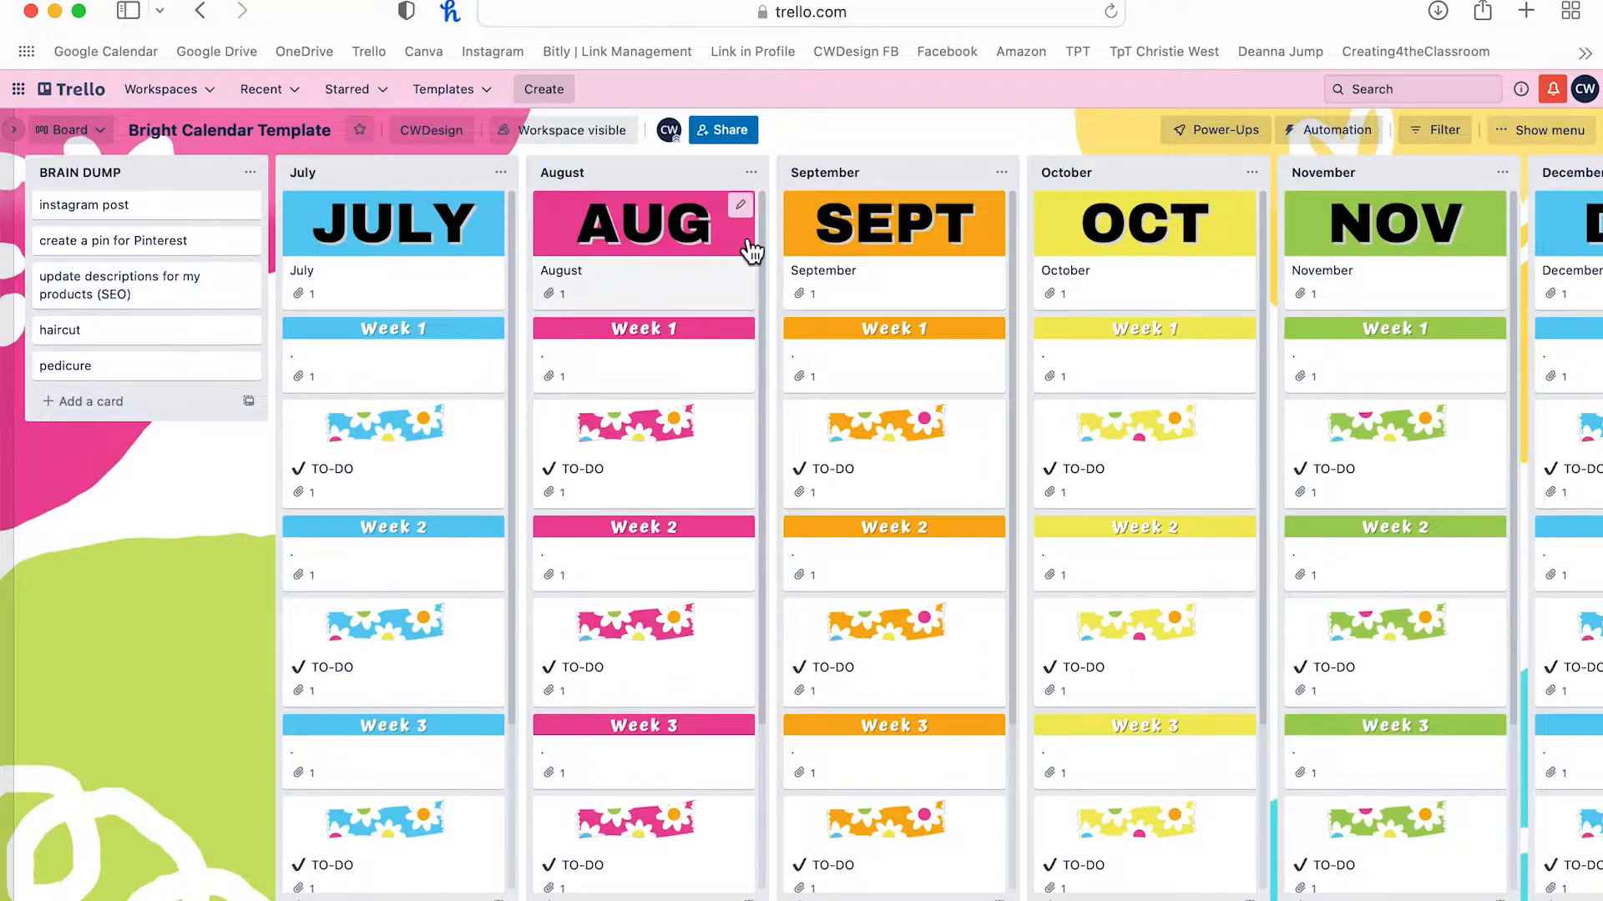
- Look through the board's monthly lists from July to June and check the July list's title
scroll(432, 260, "right", 15)
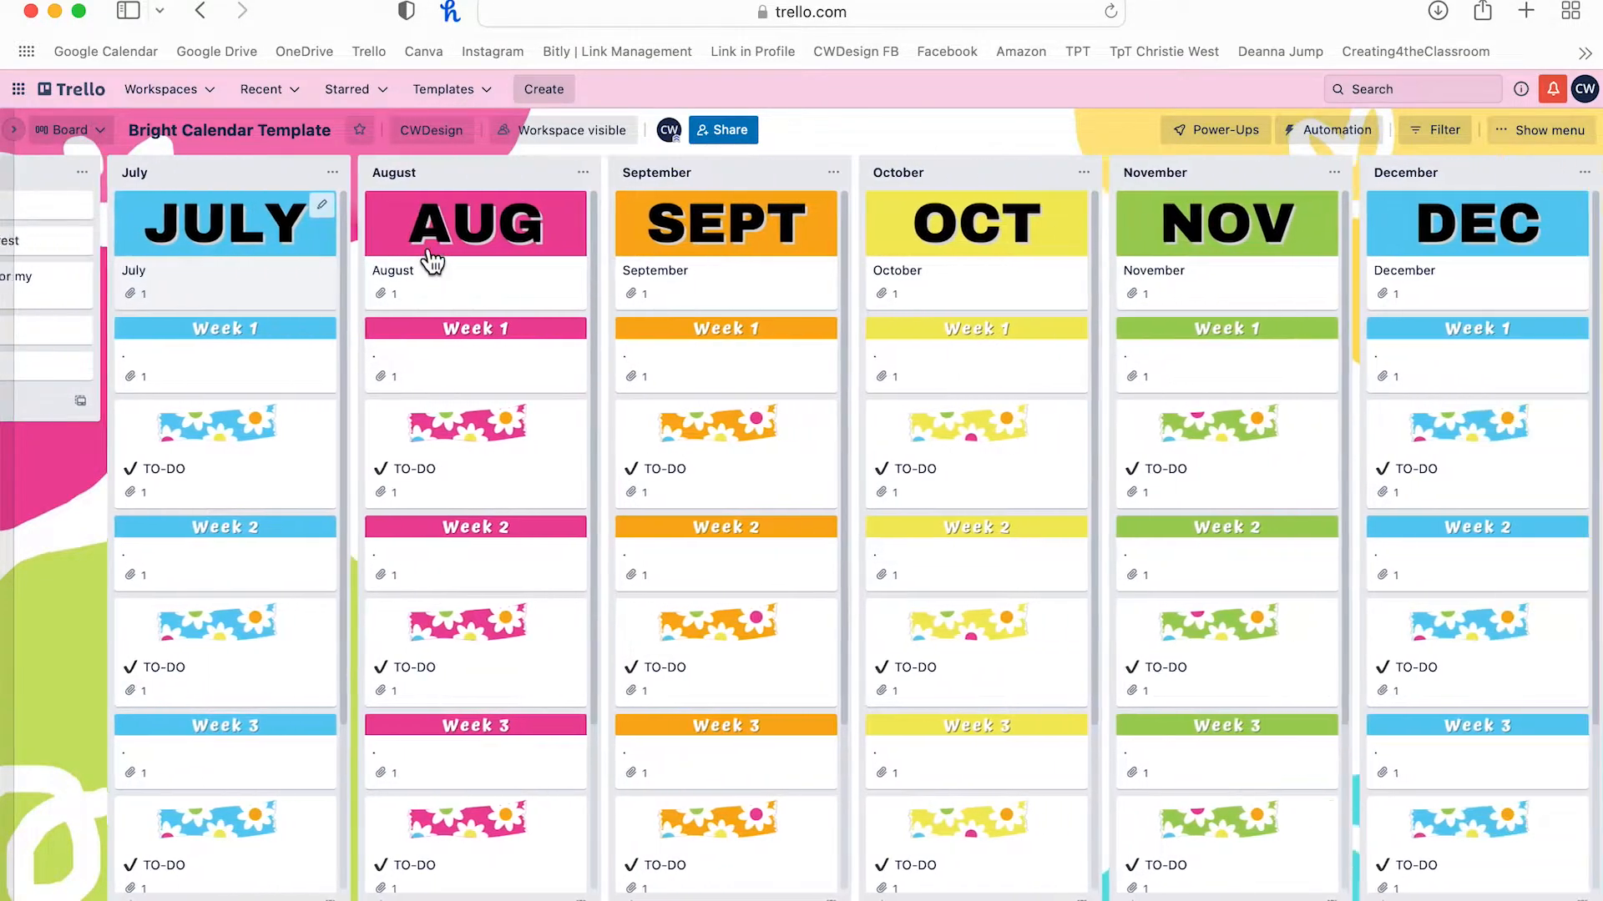
scroll(431, 260, "right", 10)
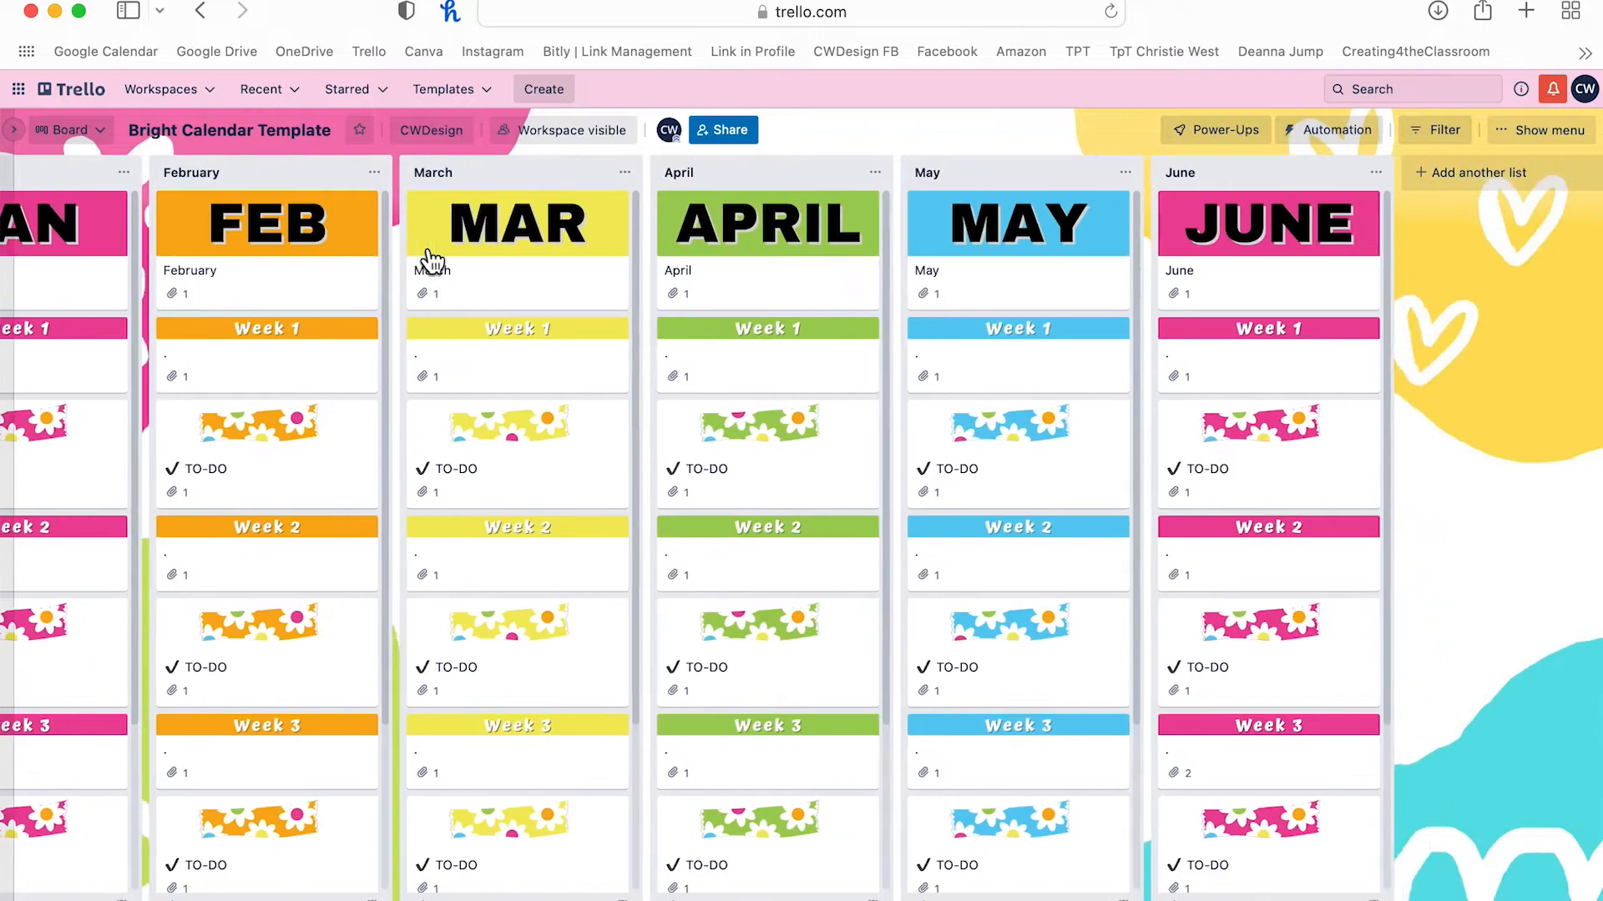
scroll(431, 260, "left", 15)
scroll(432, 261, "left", 8)
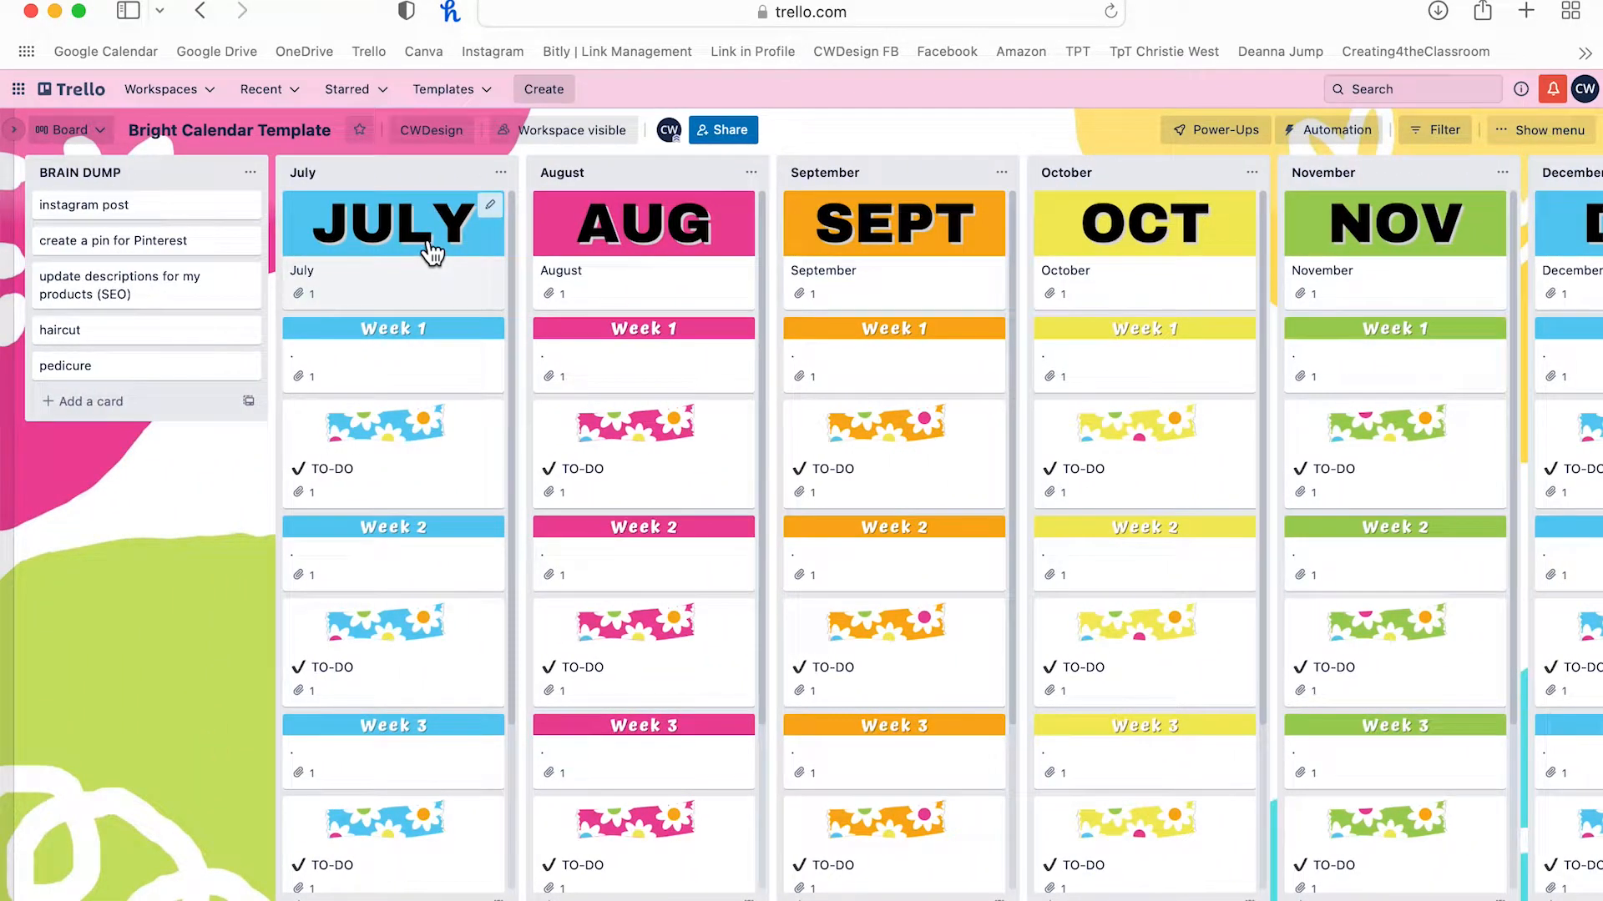
scroll(432, 254, "right", 20)
scroll(432, 253, "left", 20)
left_click(404, 174)
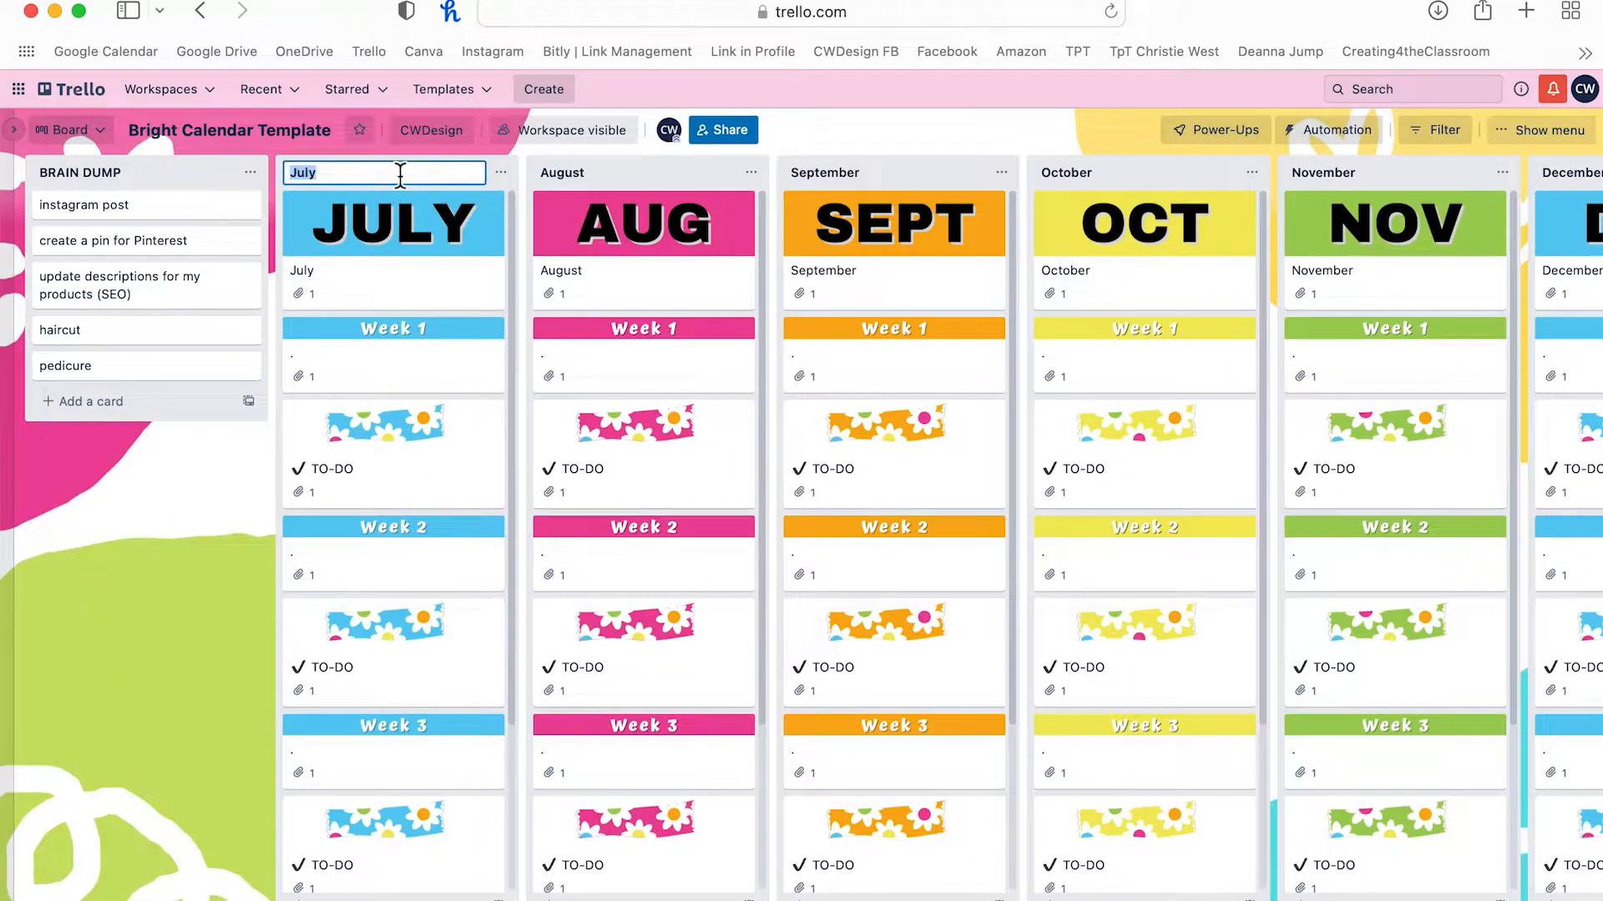
left_click(276, 482)
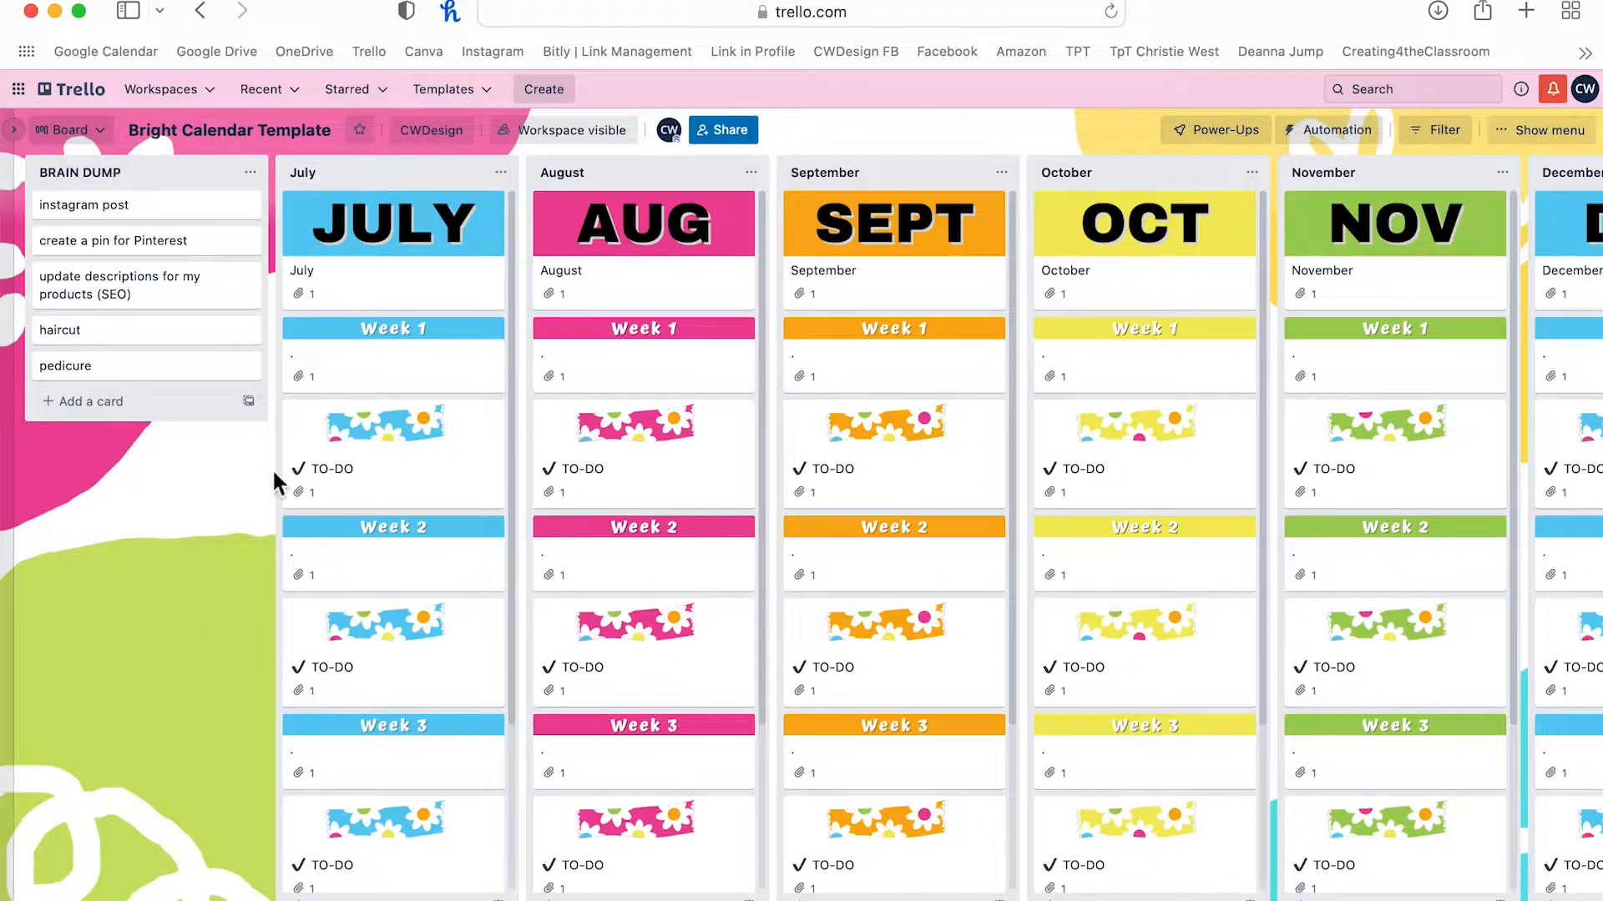
- Archive the July and August lists
left_click(501, 173)
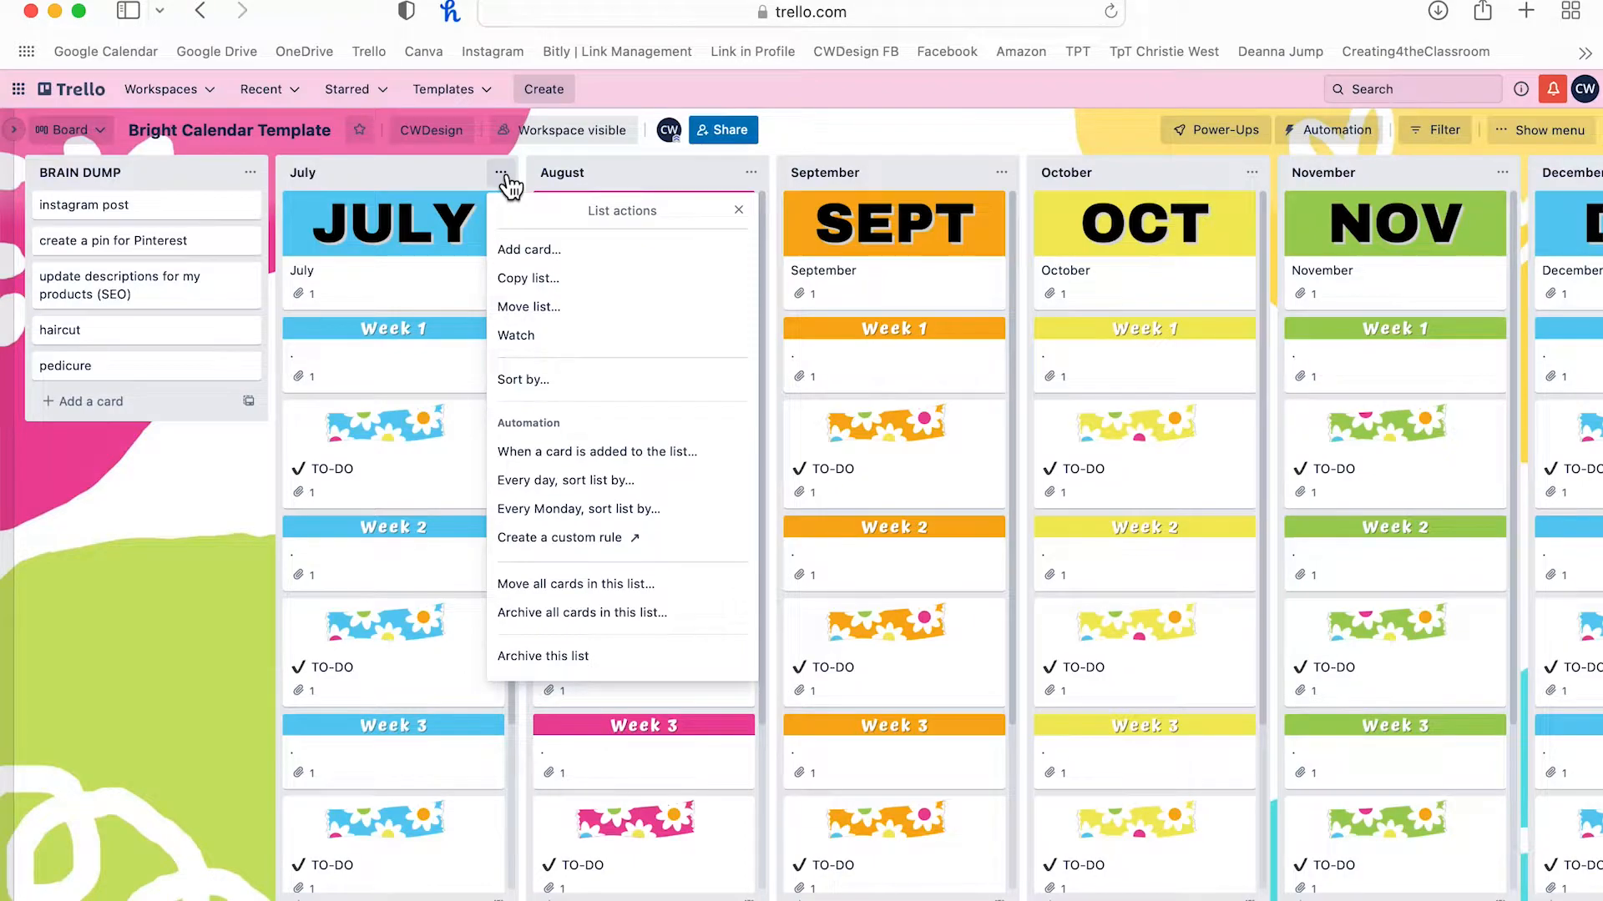
left_click(543, 656)
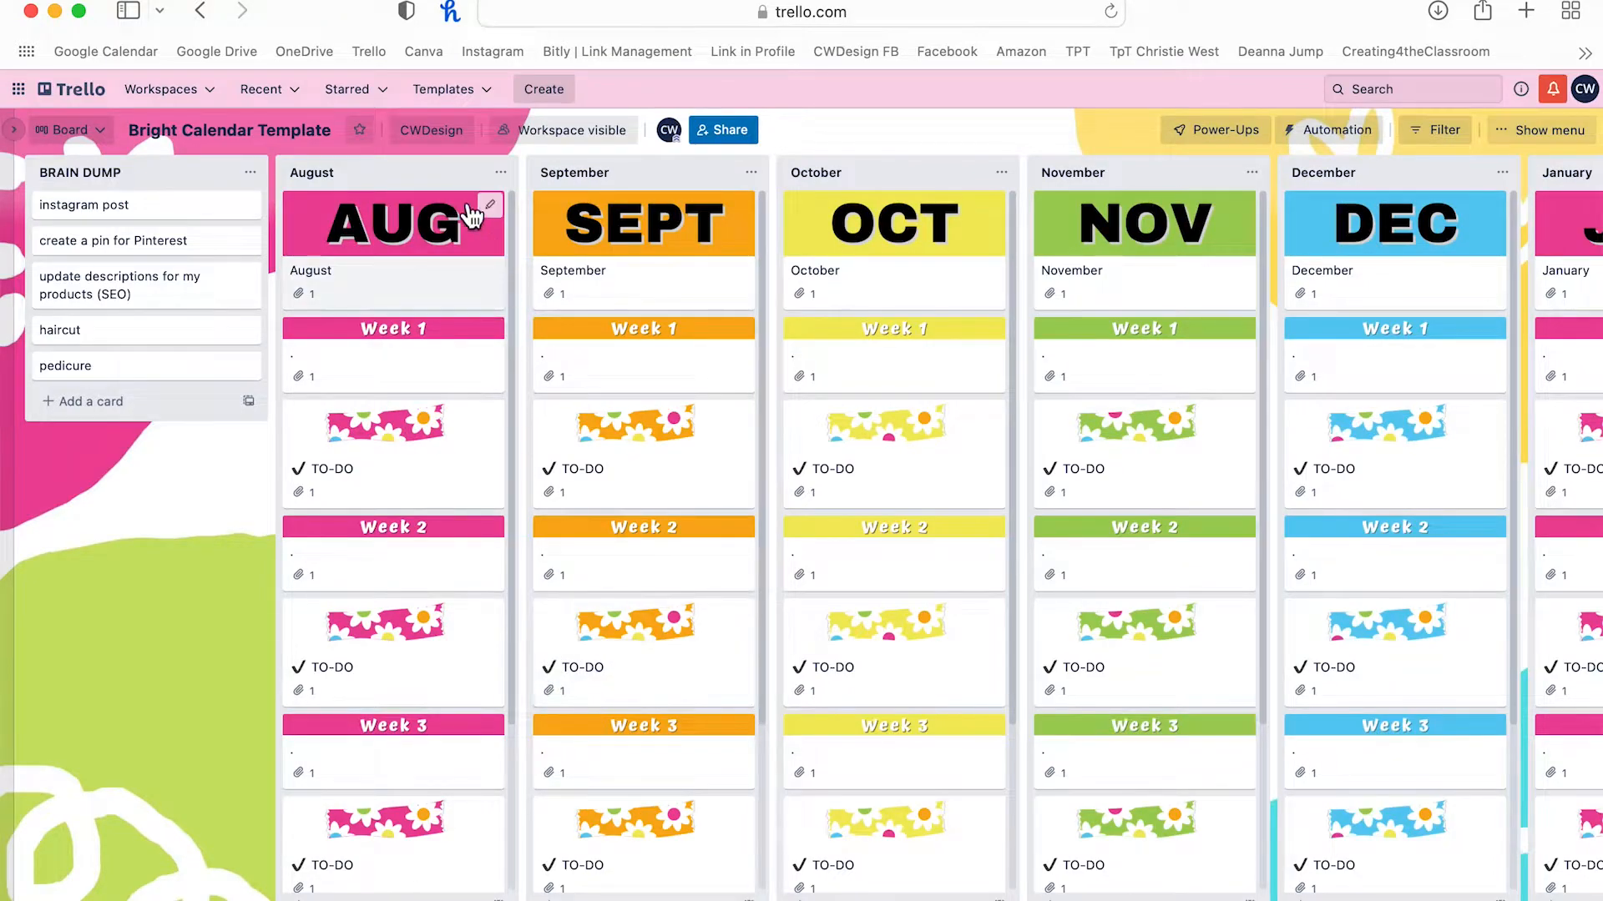
left_click(501, 172)
left_click(651, 658)
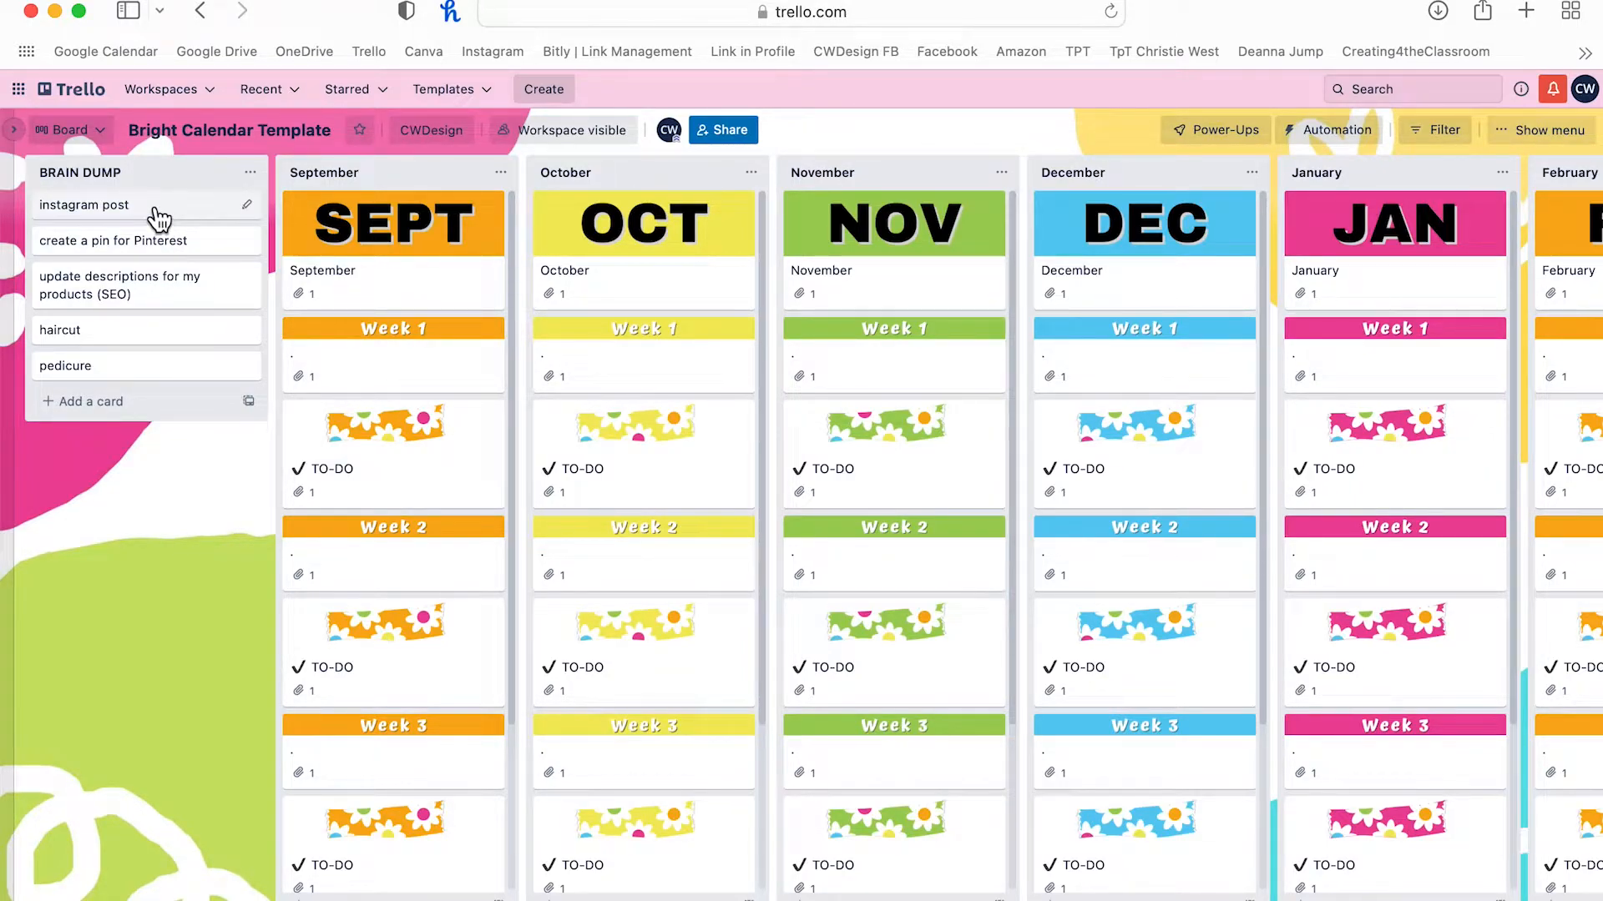
- Move the "instagram post" card under Week 1 and "create a pin for Pinterest" under Week 2 in the September list
left_click_drag(159, 219, 415, 425)
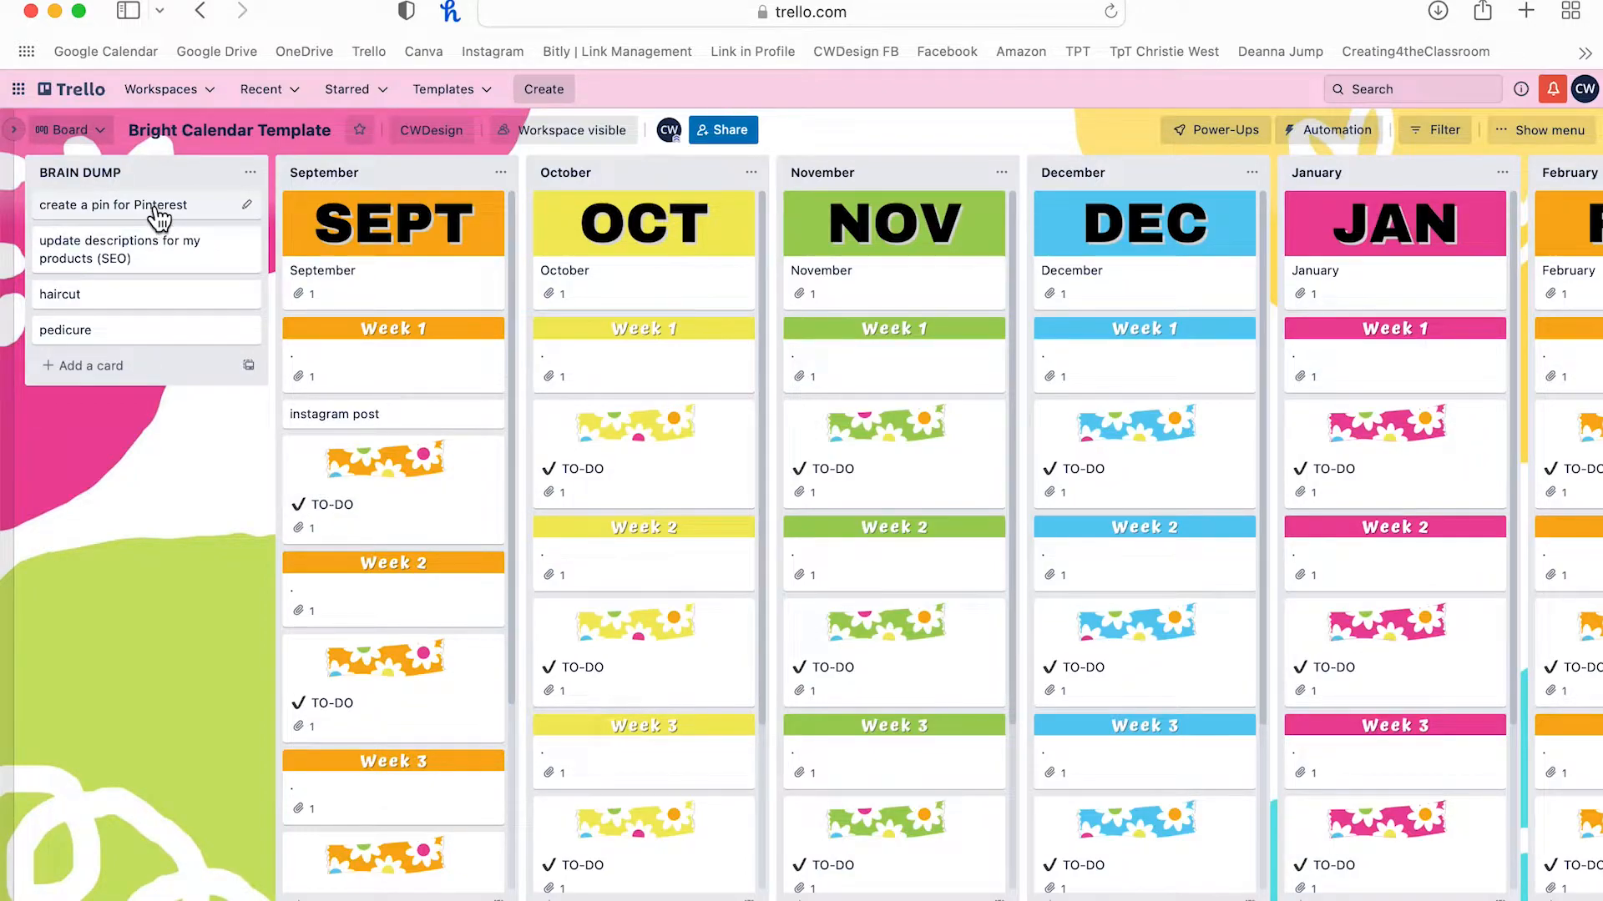
left_click_drag(158, 218, 426, 668)
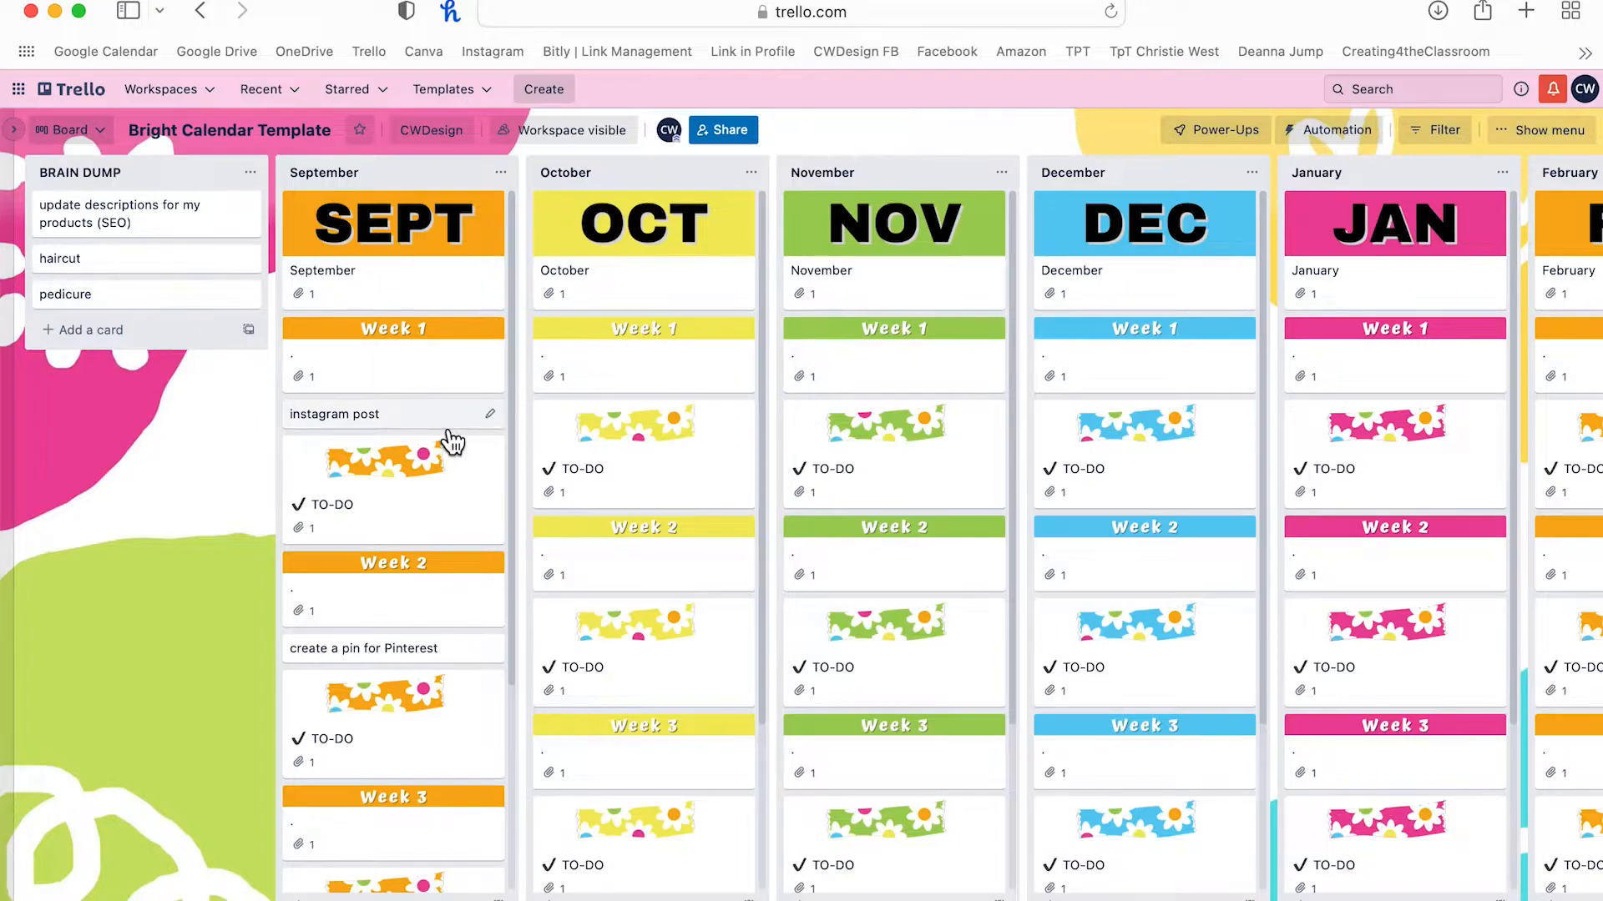
- Move the "haircut" and "pedicure" cards from BRAIN DUMP under Week 3 in the September list
scroll(447, 440, "down", 2)
left_click_drag(111, 278, 358, 789)
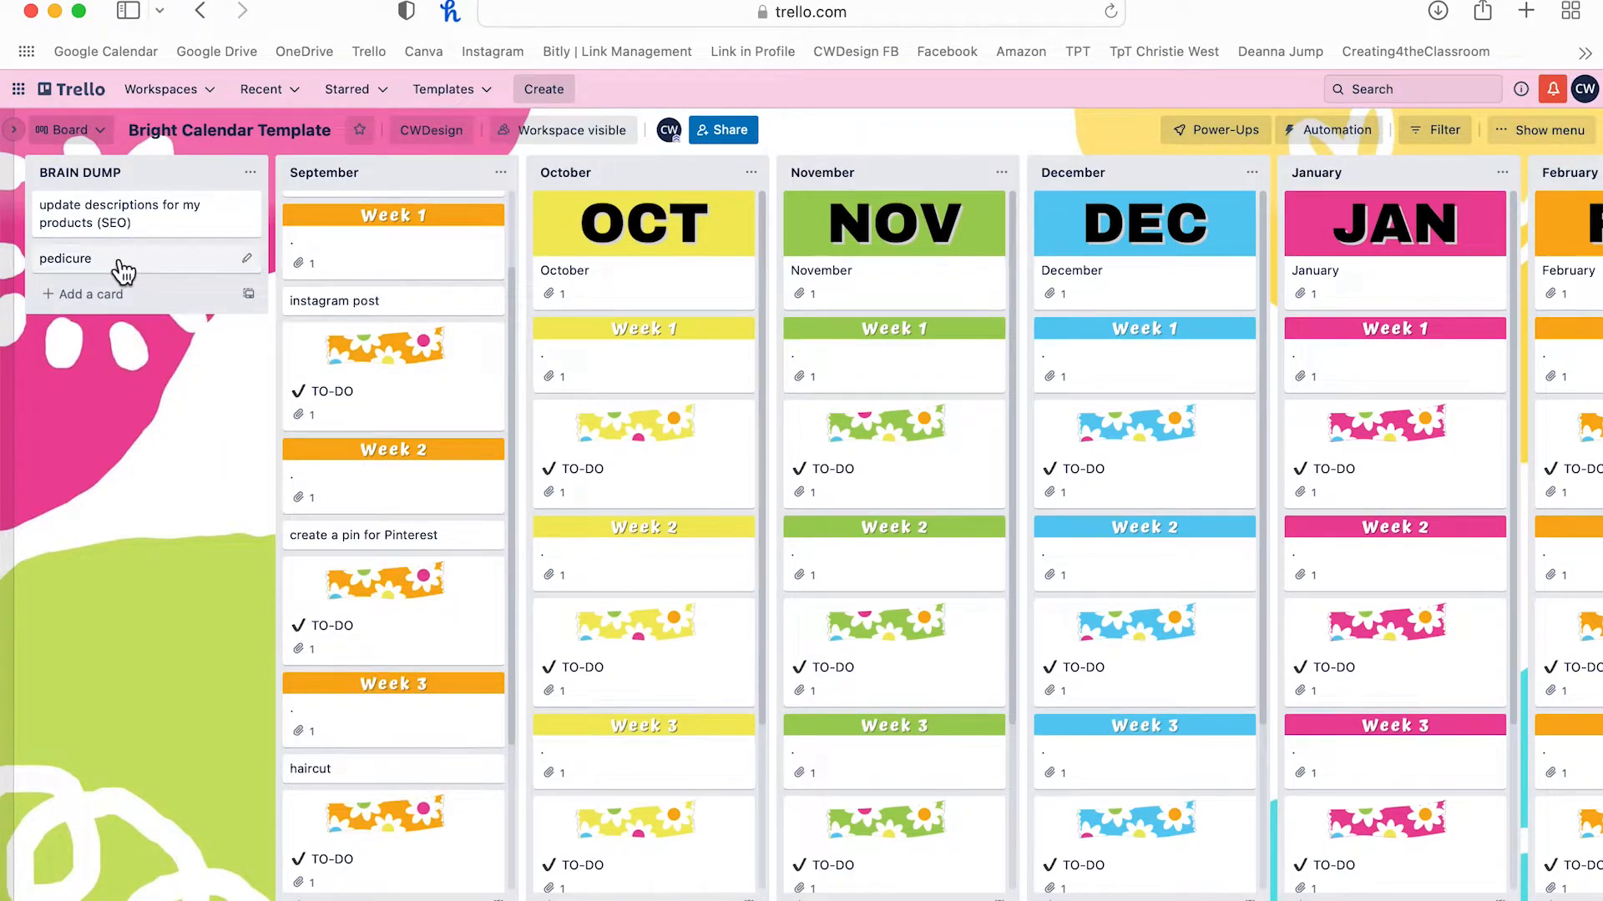
left_click_drag(123, 259, 393, 801)
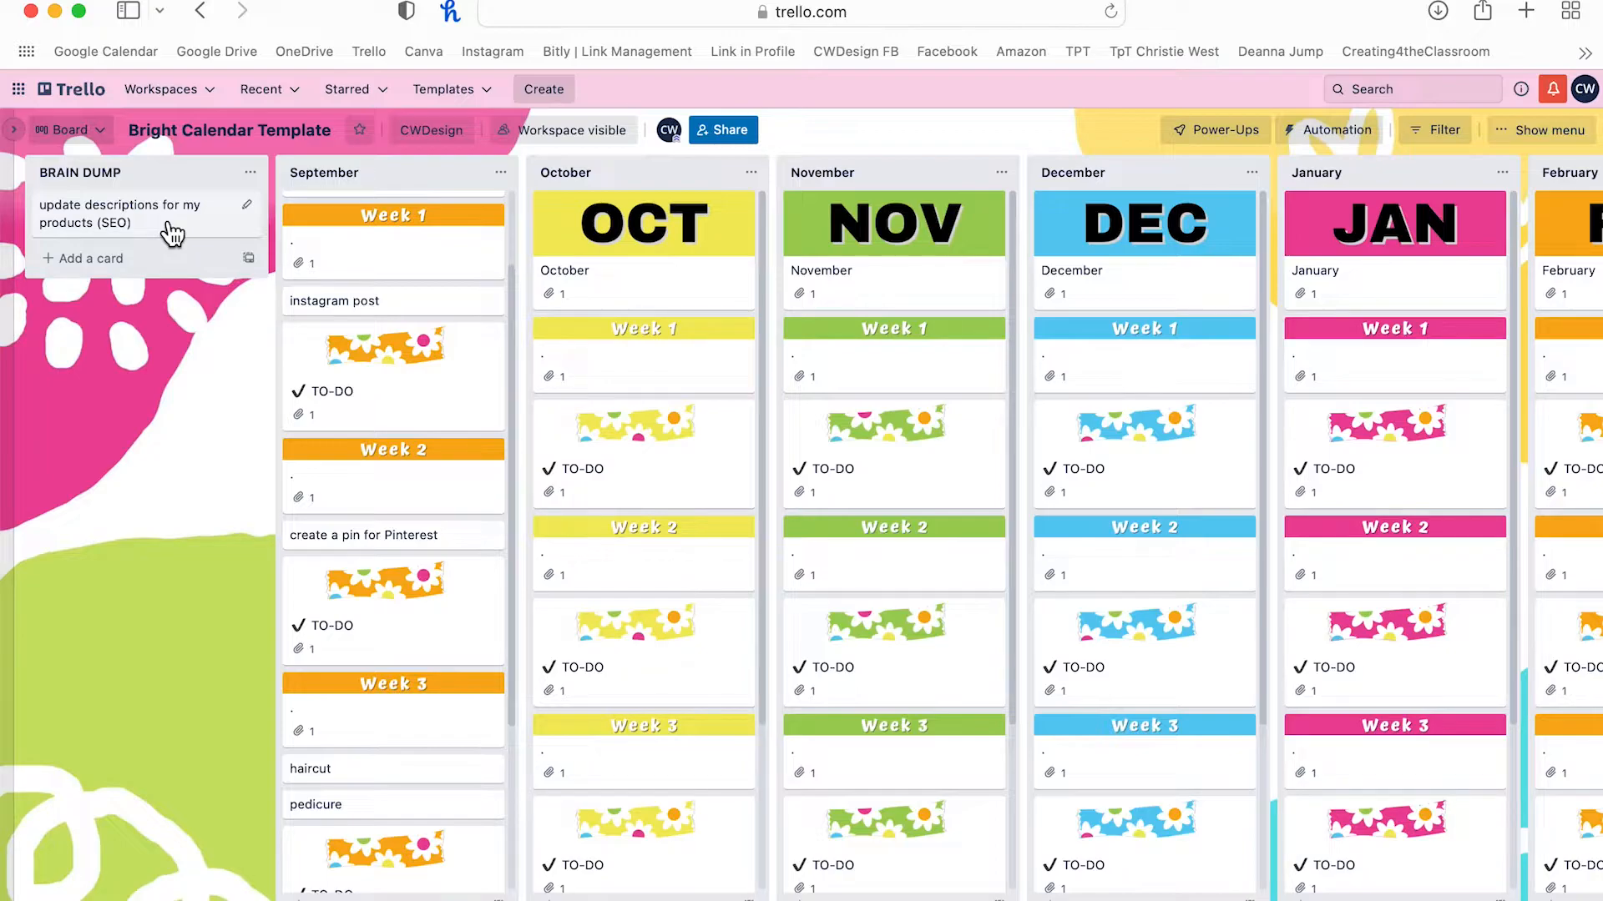
- Move the "update descriptions for my products (SEO)" card under September's Week 1, above the "instagram post" card
scroll(400, 404, "down", 5)
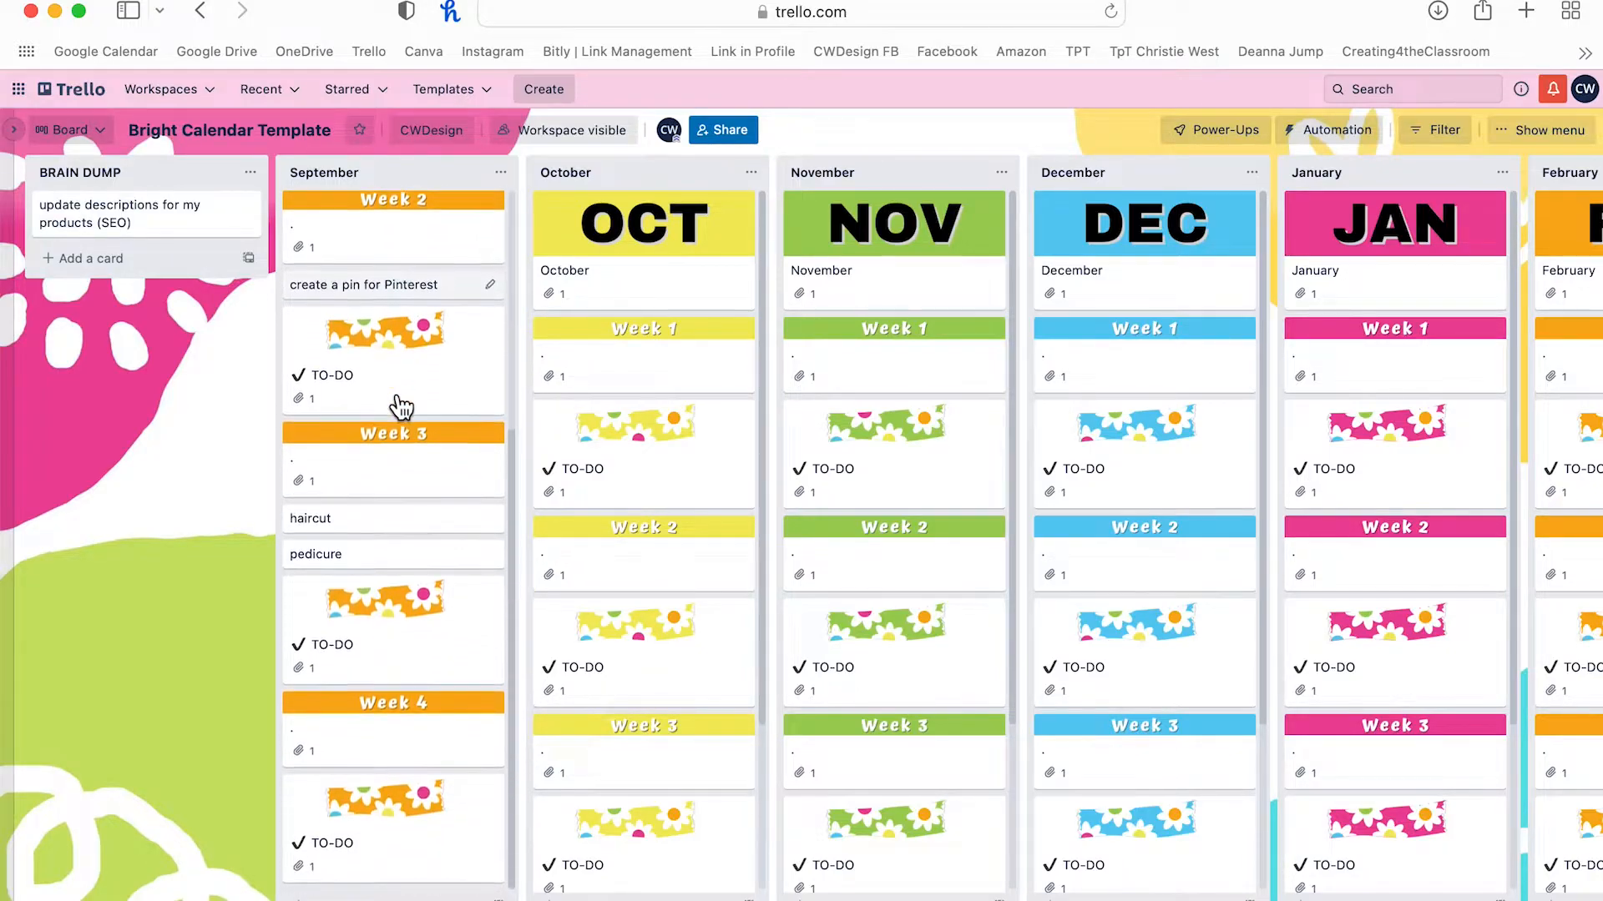
scroll(401, 407, "up", 5)
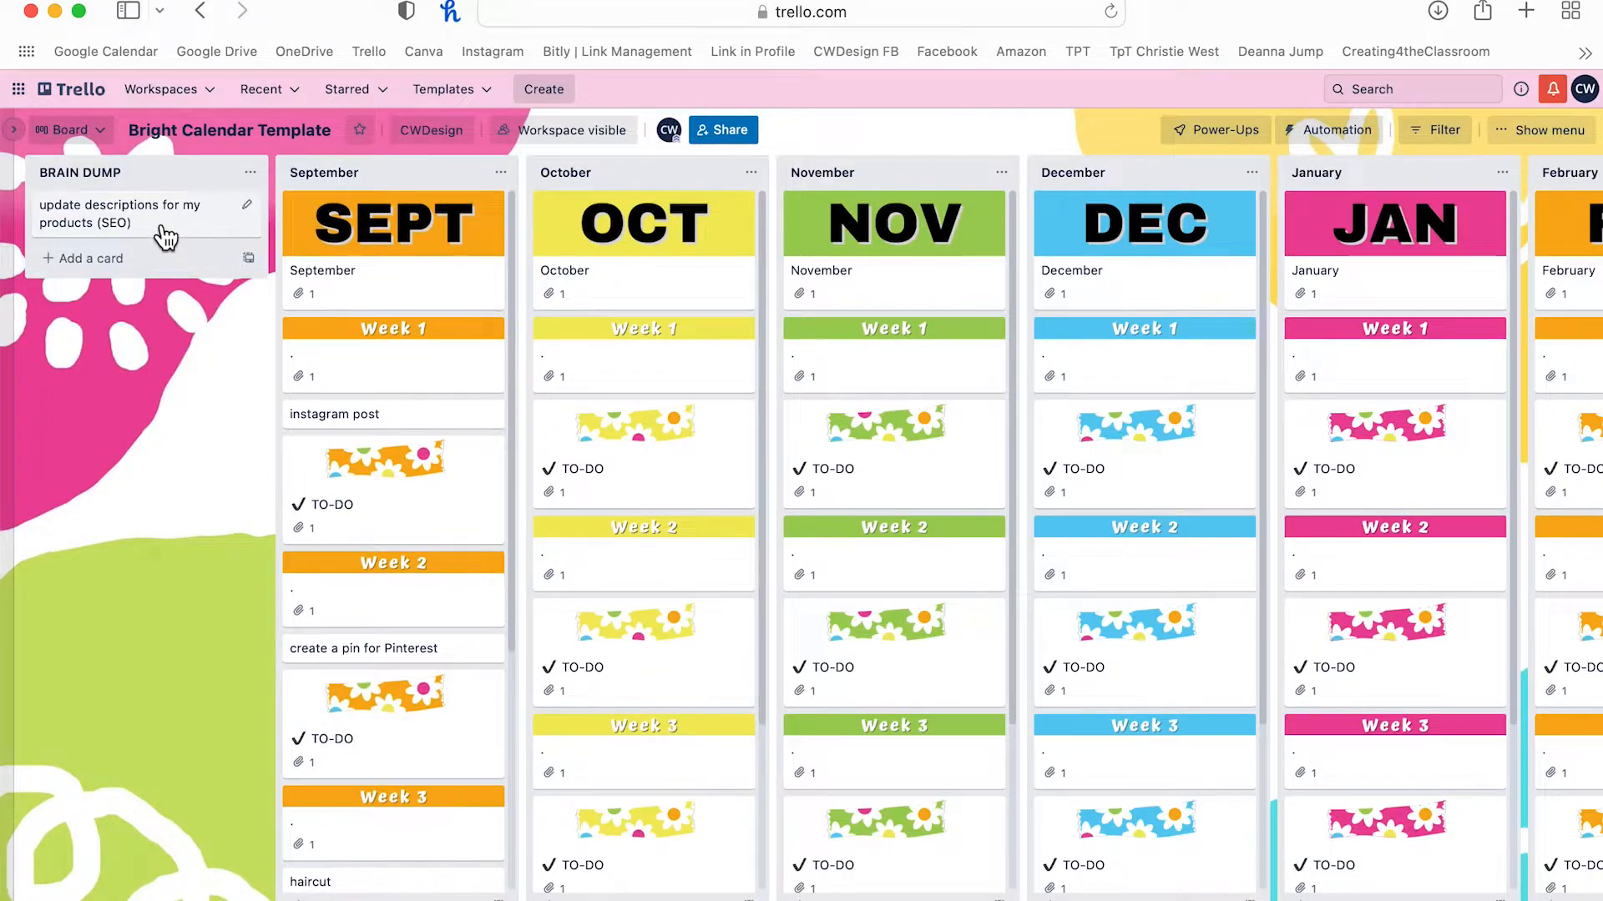
left_click_drag(166, 238, 424, 417)
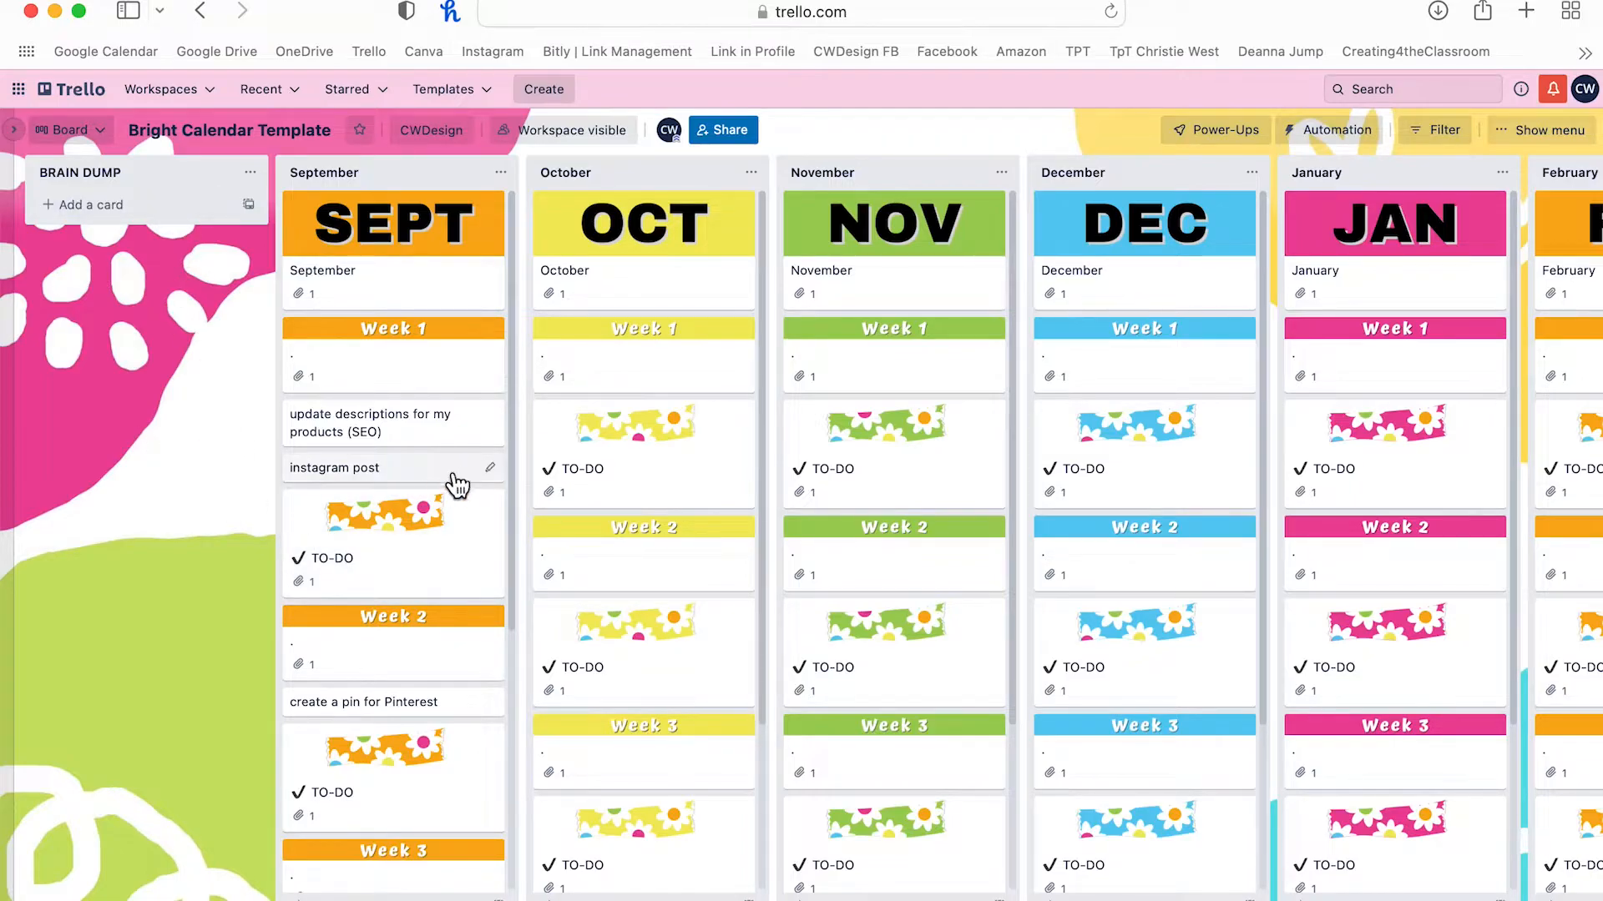
- Add a checklist to the TO-DO card under September's Week 1 with the item "research some SEO keywords"
left_click(425, 573)
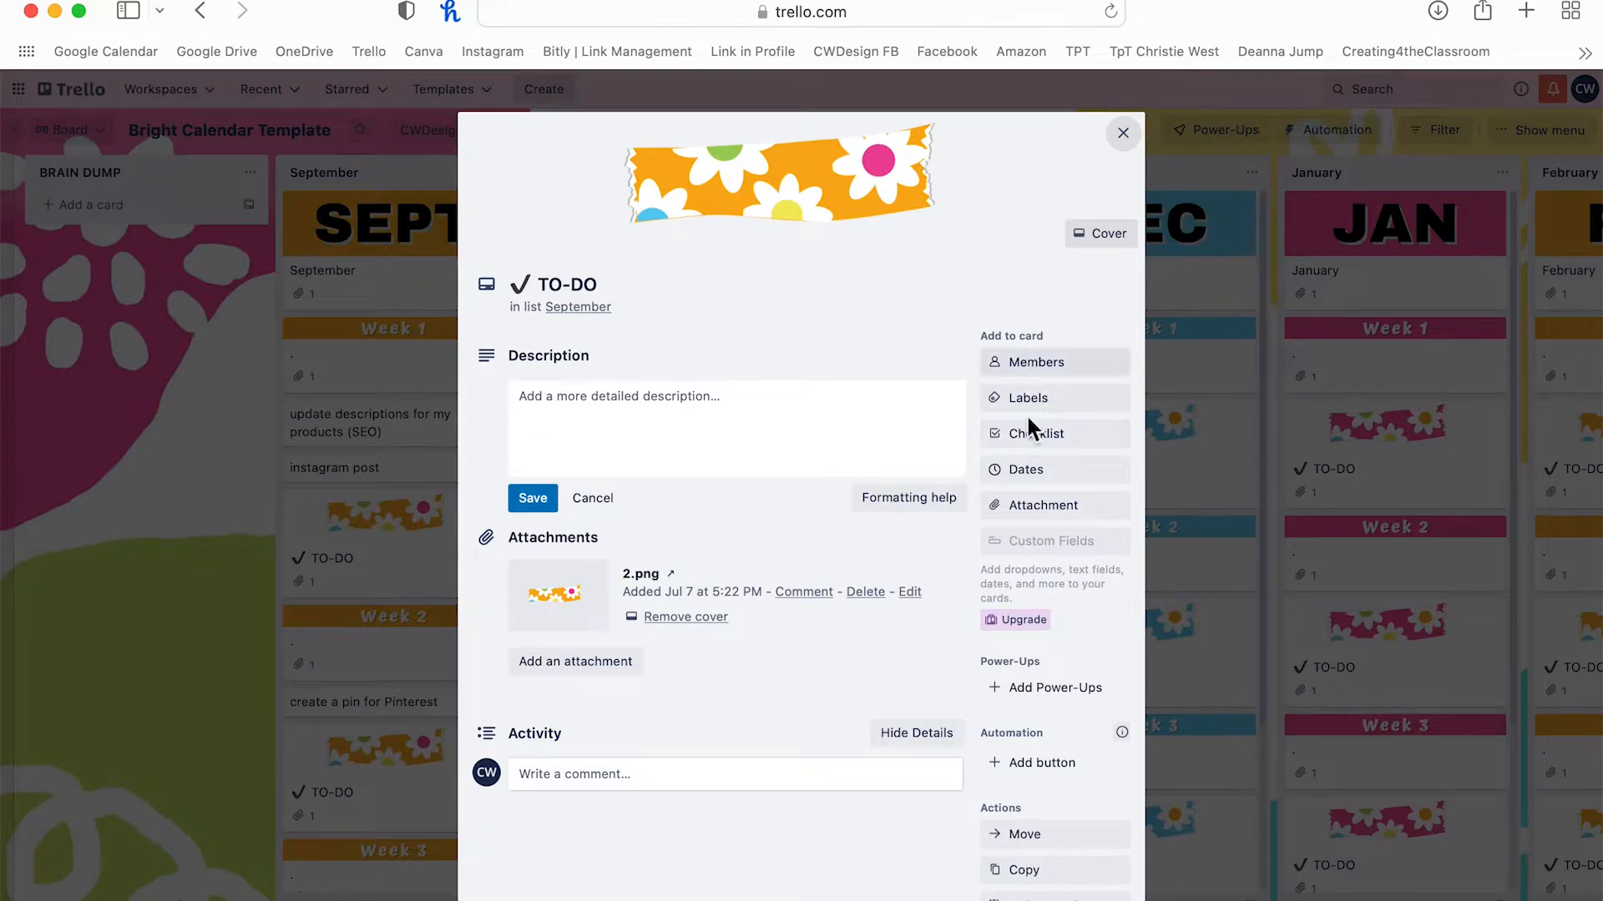
left_click(1033, 442)
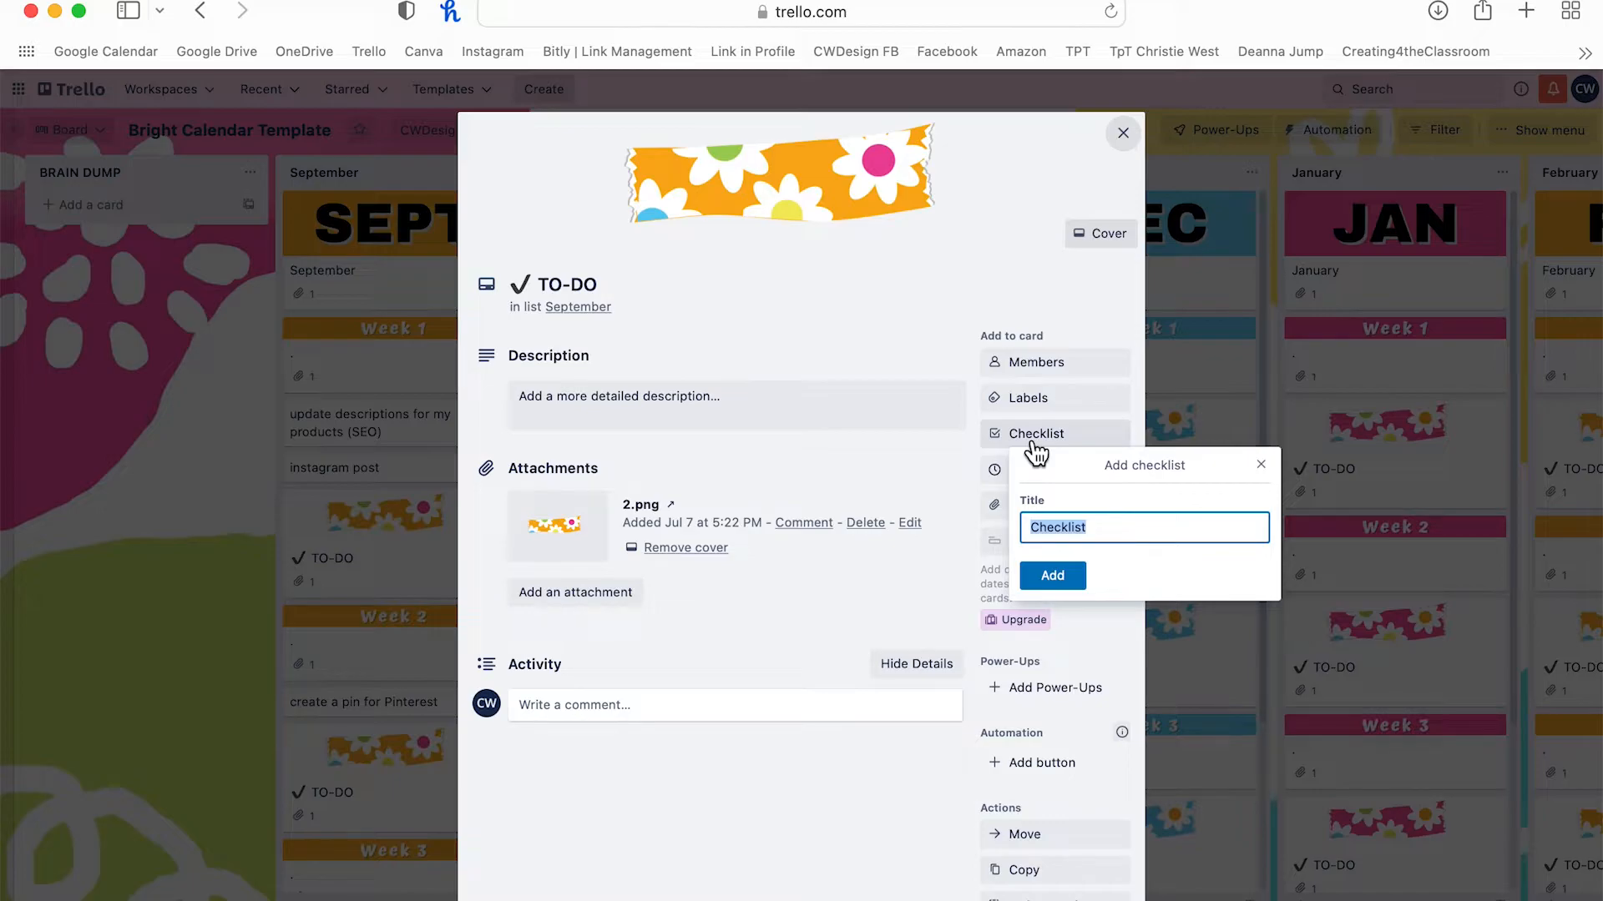
left_click(1069, 584)
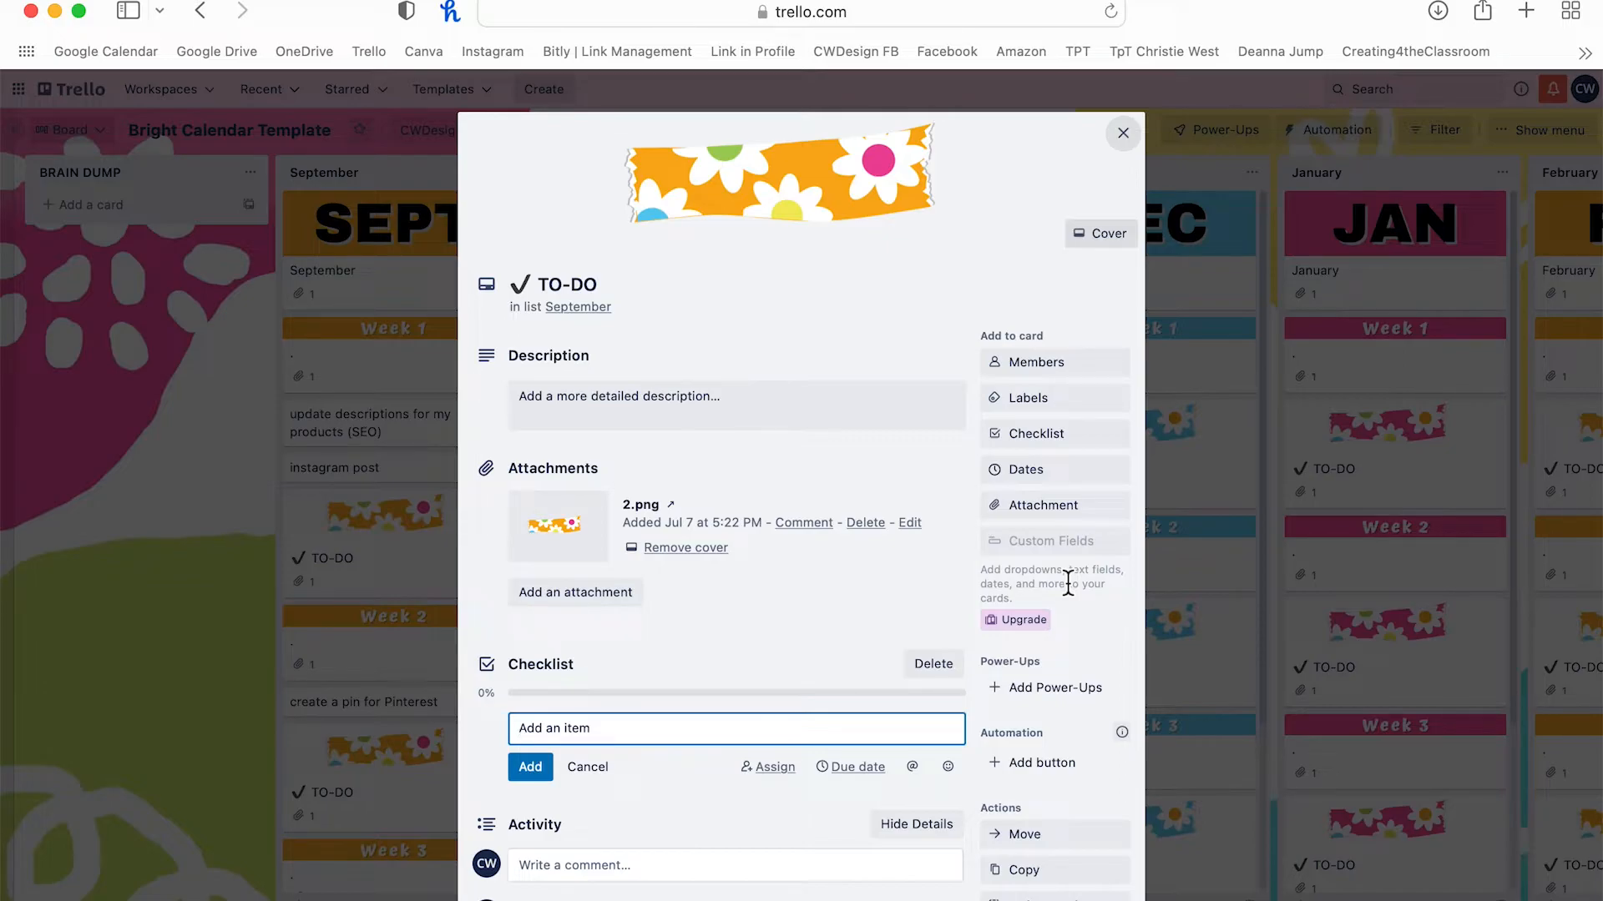
type("research some SEO keywords")
key("Return")
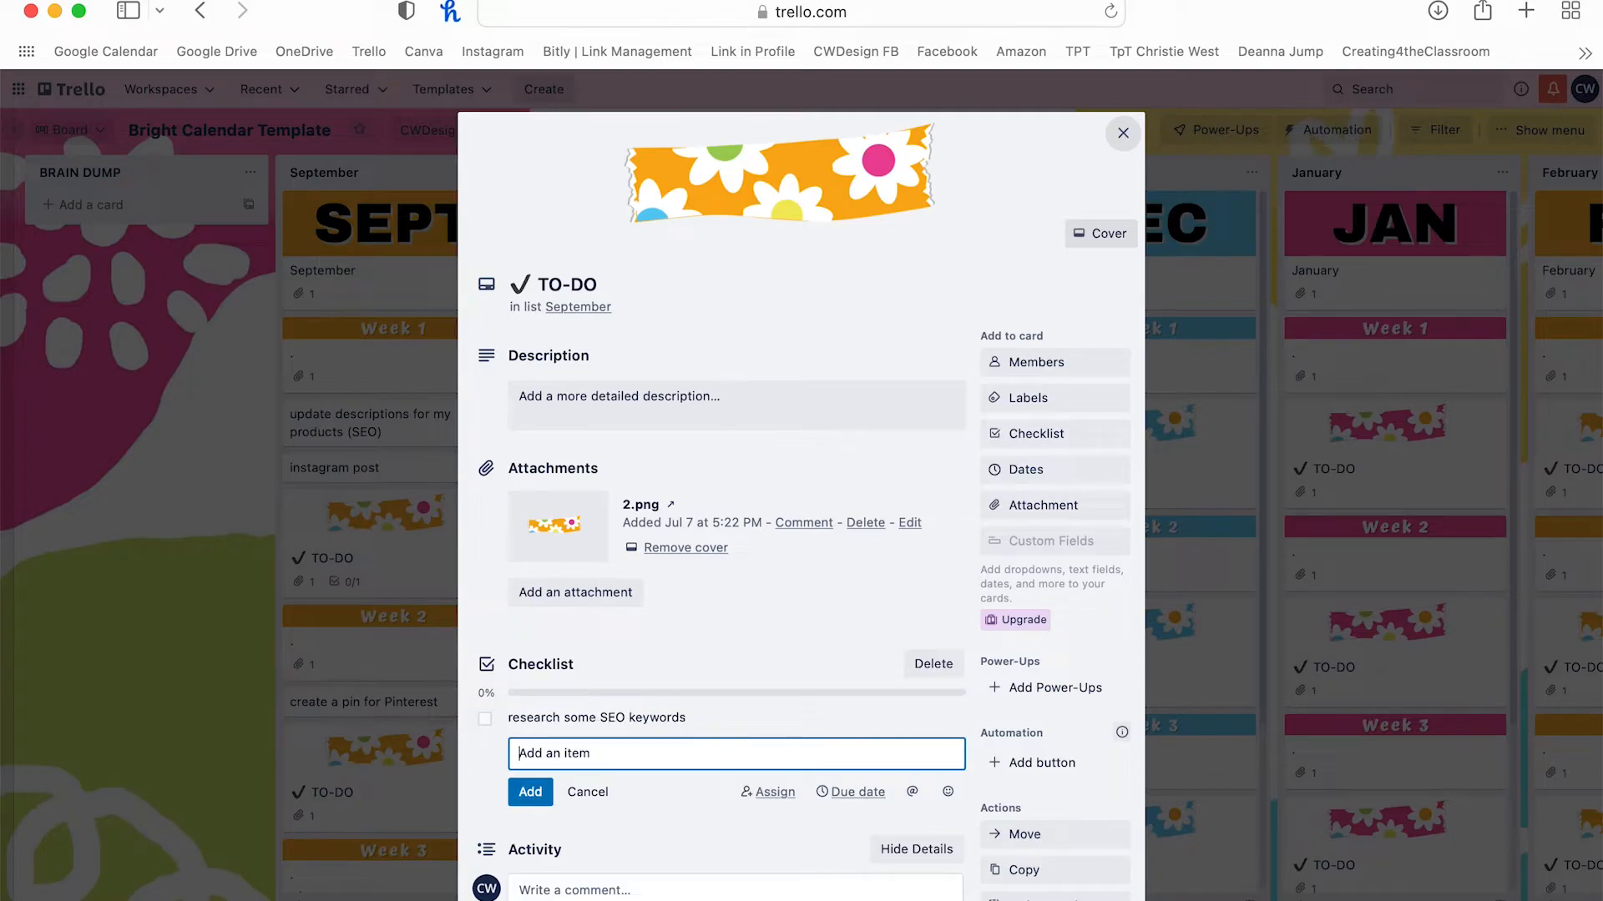
- Add the checklist items "look at the products that need updating", "get ideas for reels" and "research quotes that are fall"
type("look at the products that need update")
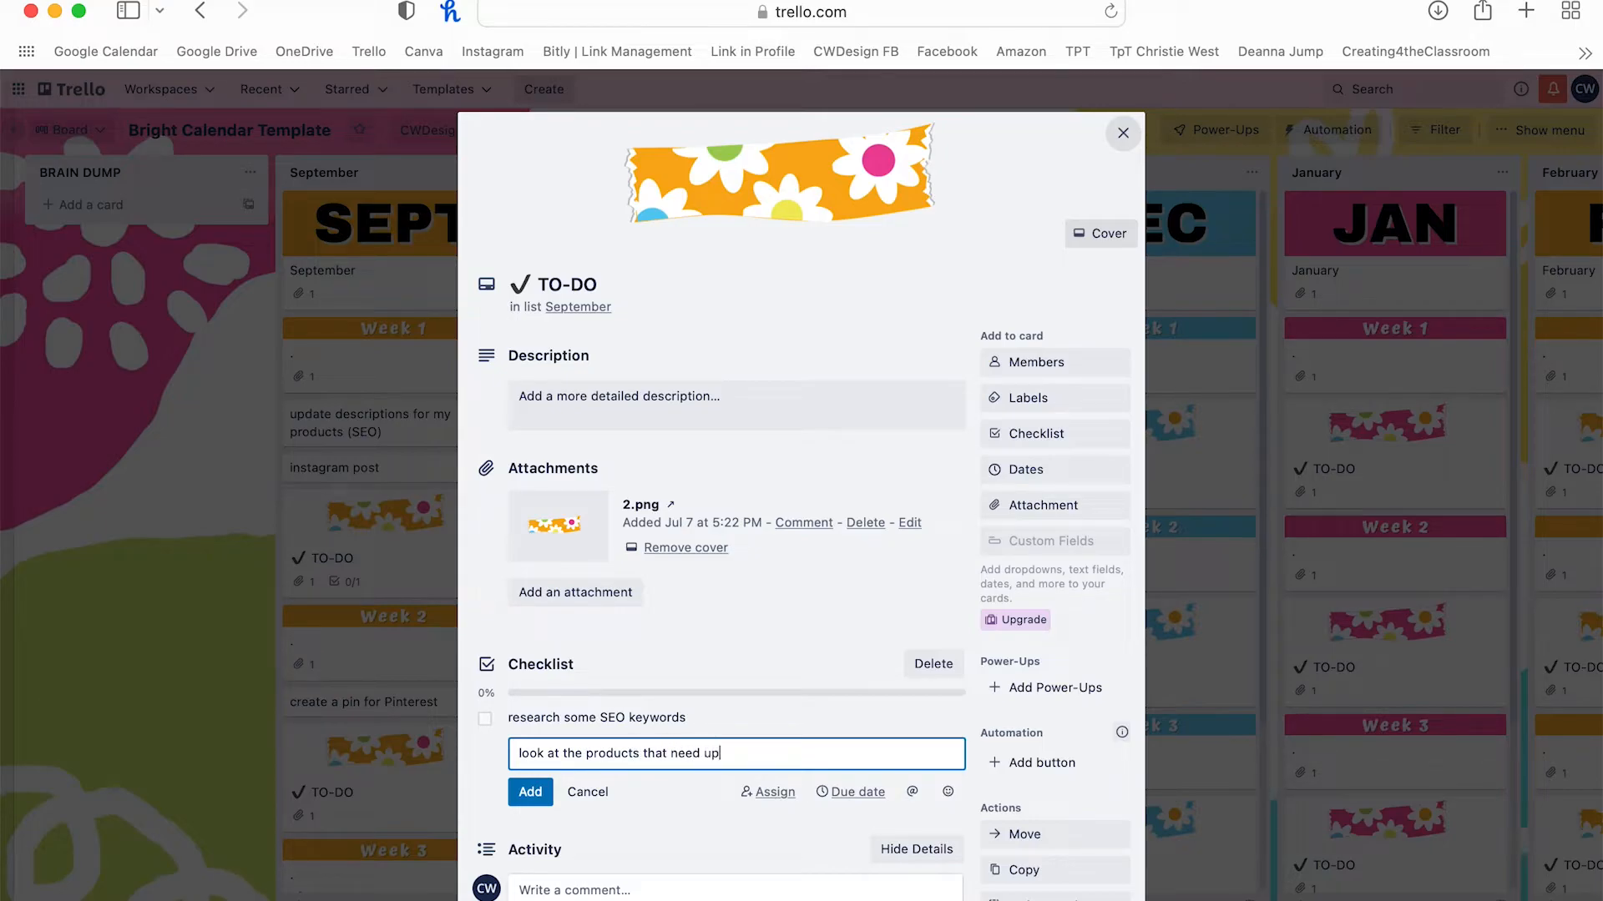
key("BackSpace")
type("ing")
key("Return")
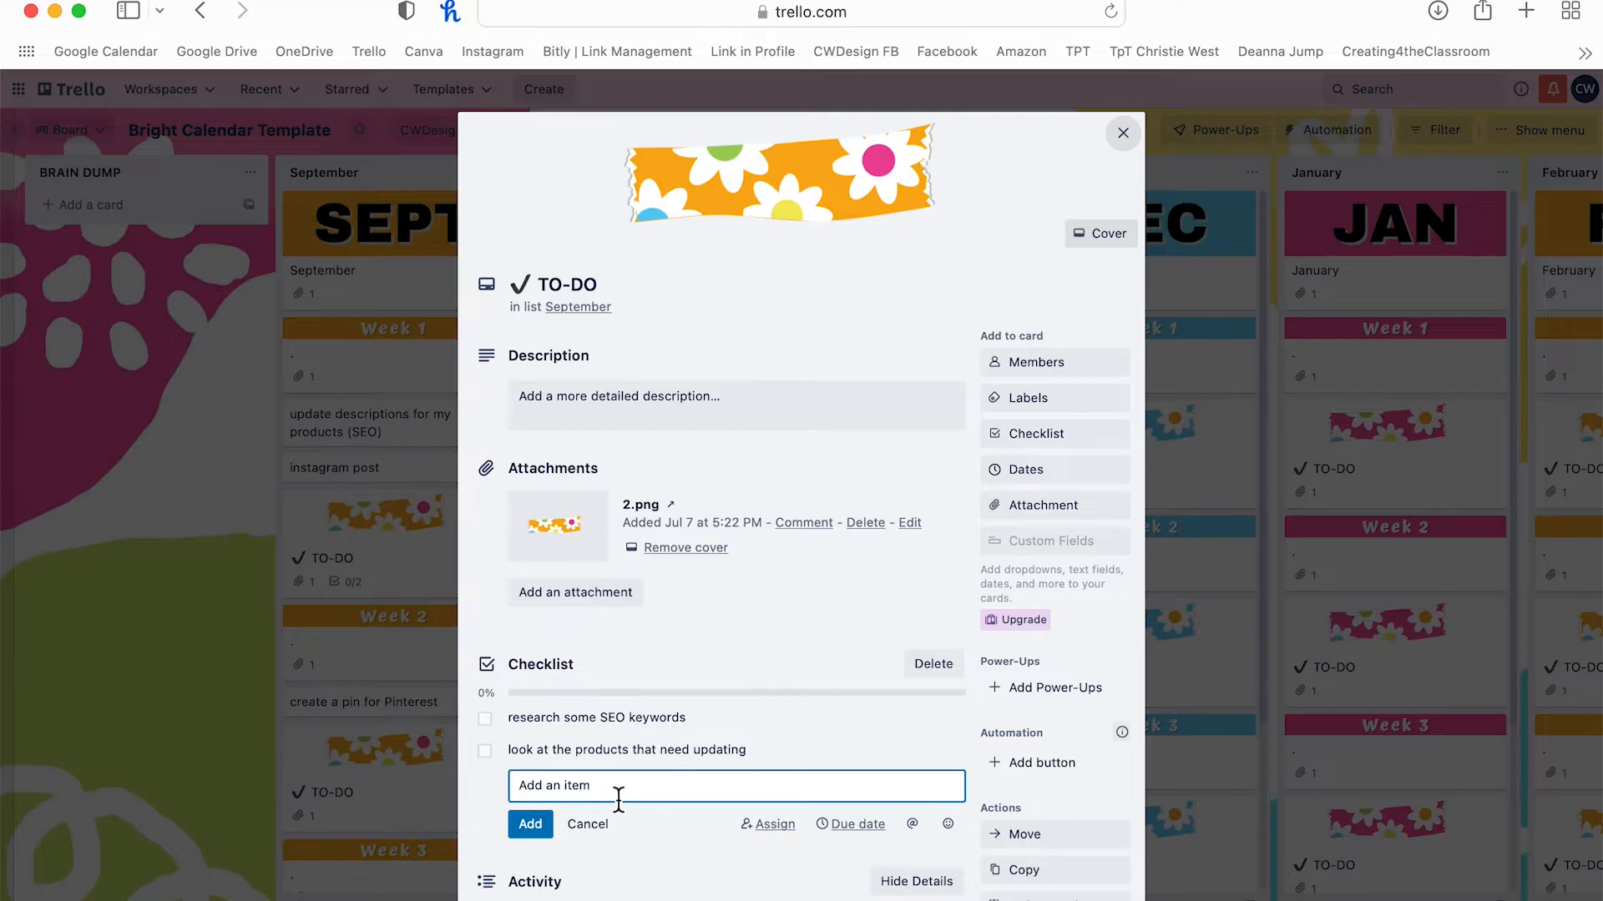
type("get ideas for reels")
key("Return")
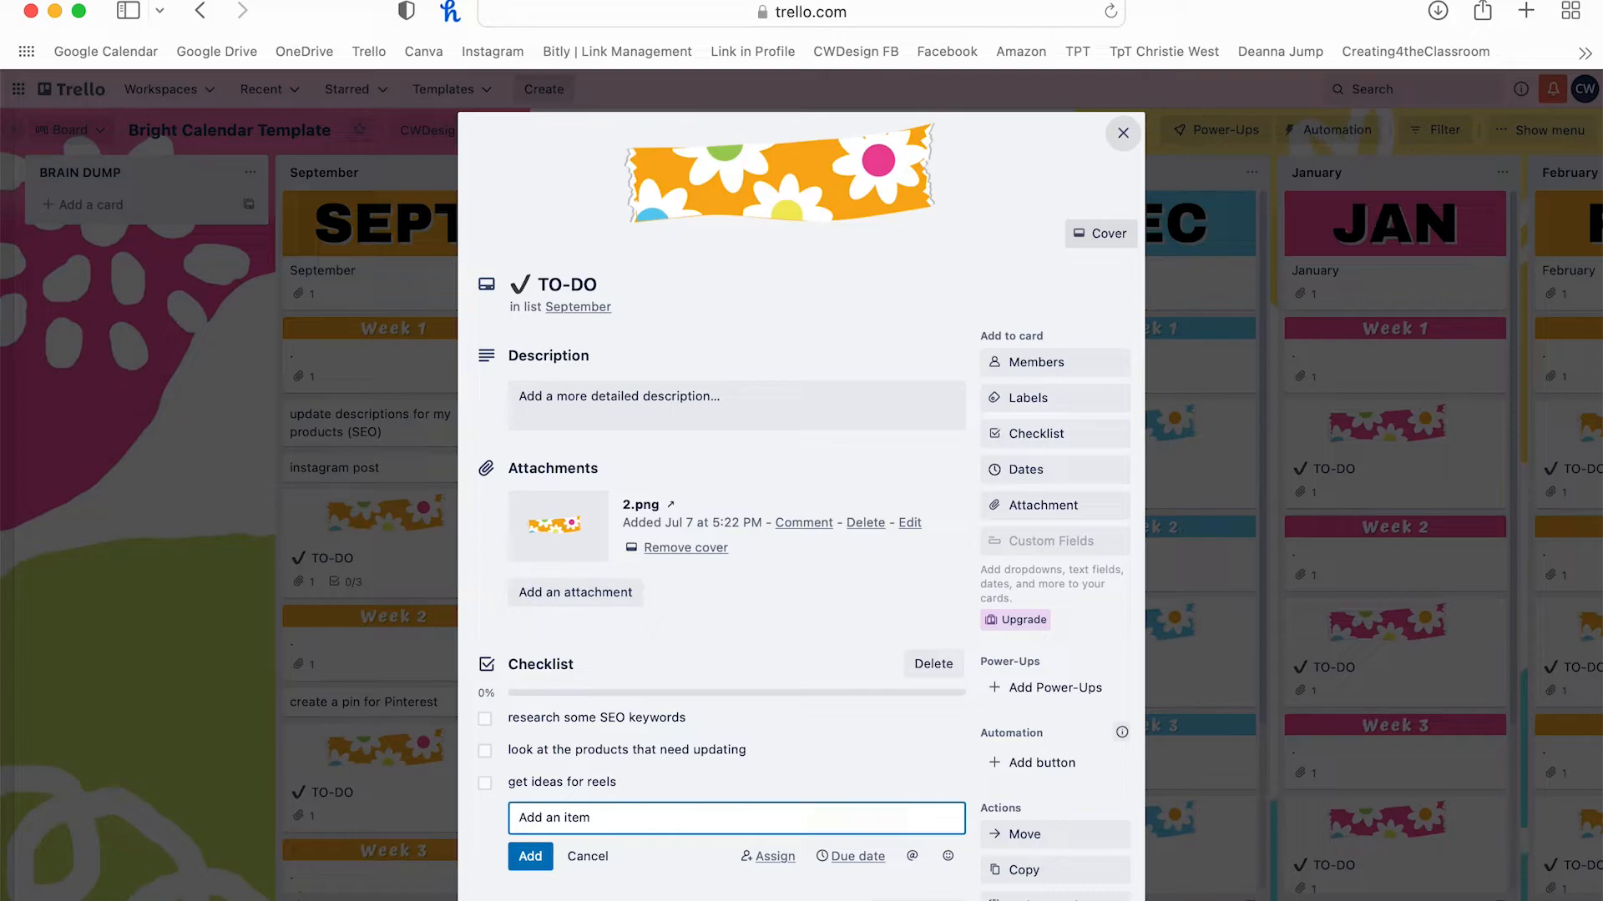
type("research quotes that are fall")
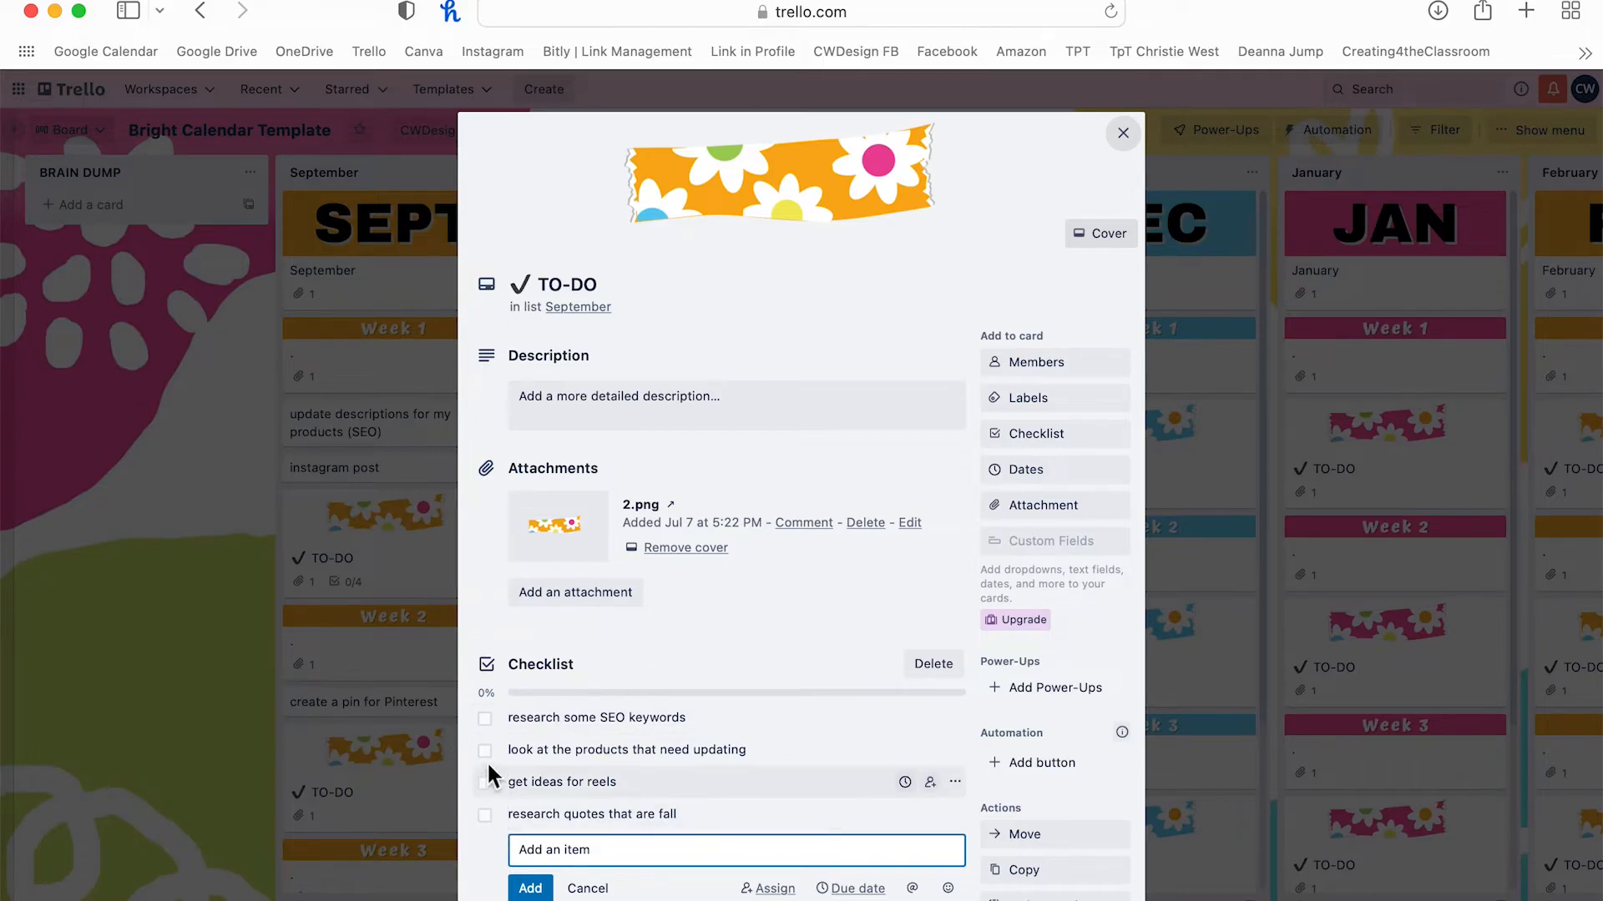
- Check off "research some SEO keywords" and move the TO-DO card directly under September's Week 1, above the "update descriptions for my products (SEO)" card
left_click(485, 719)
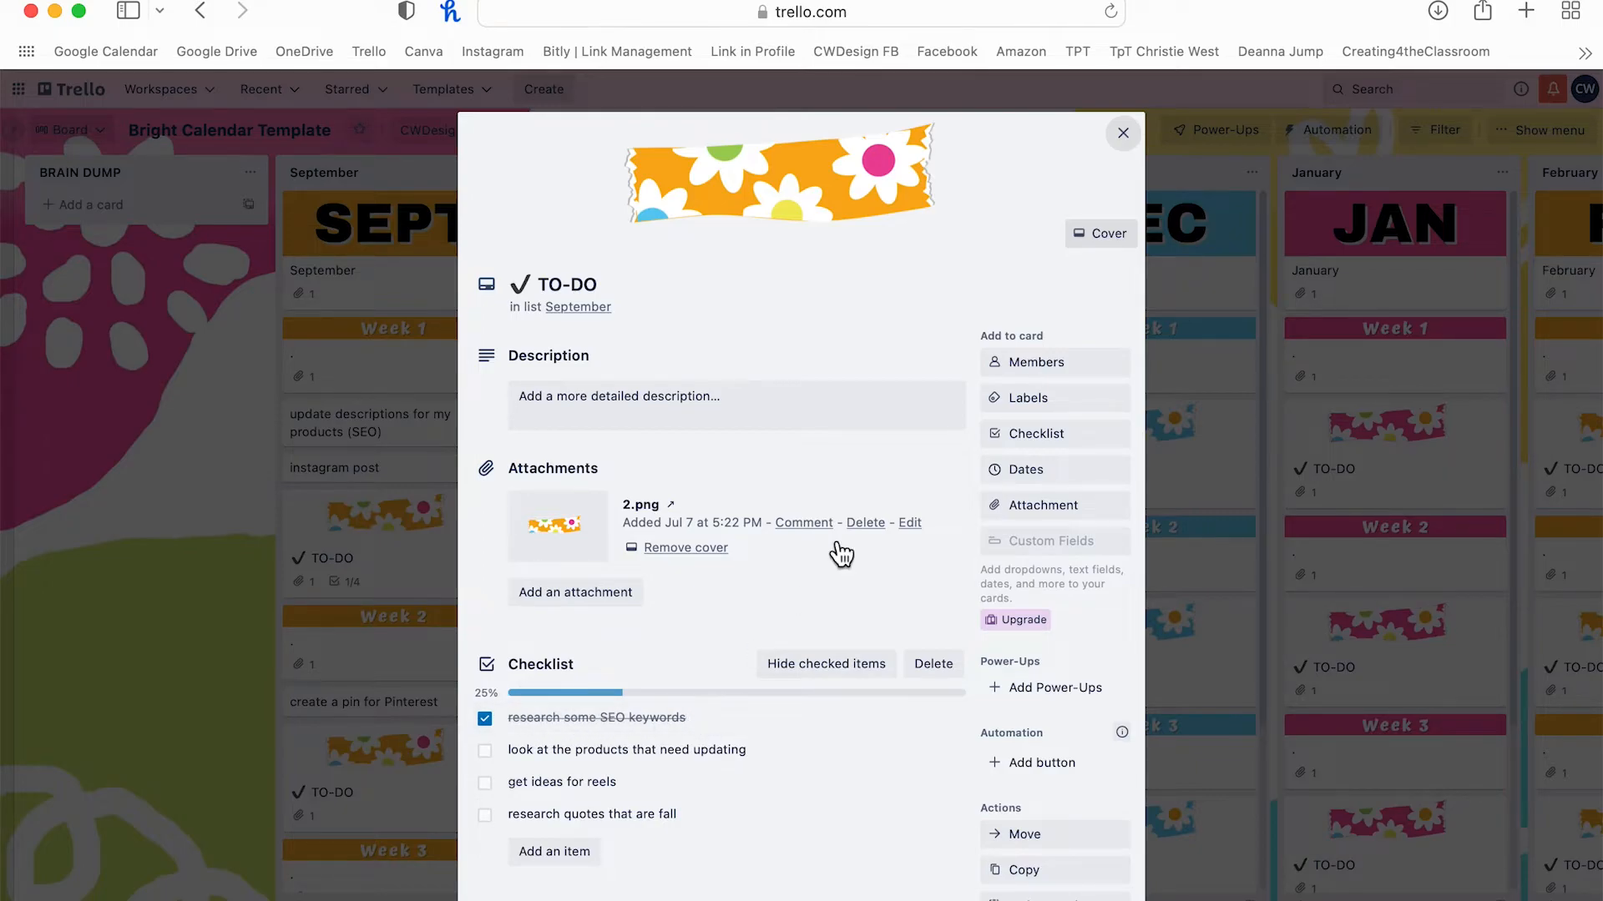
left_click(1122, 133)
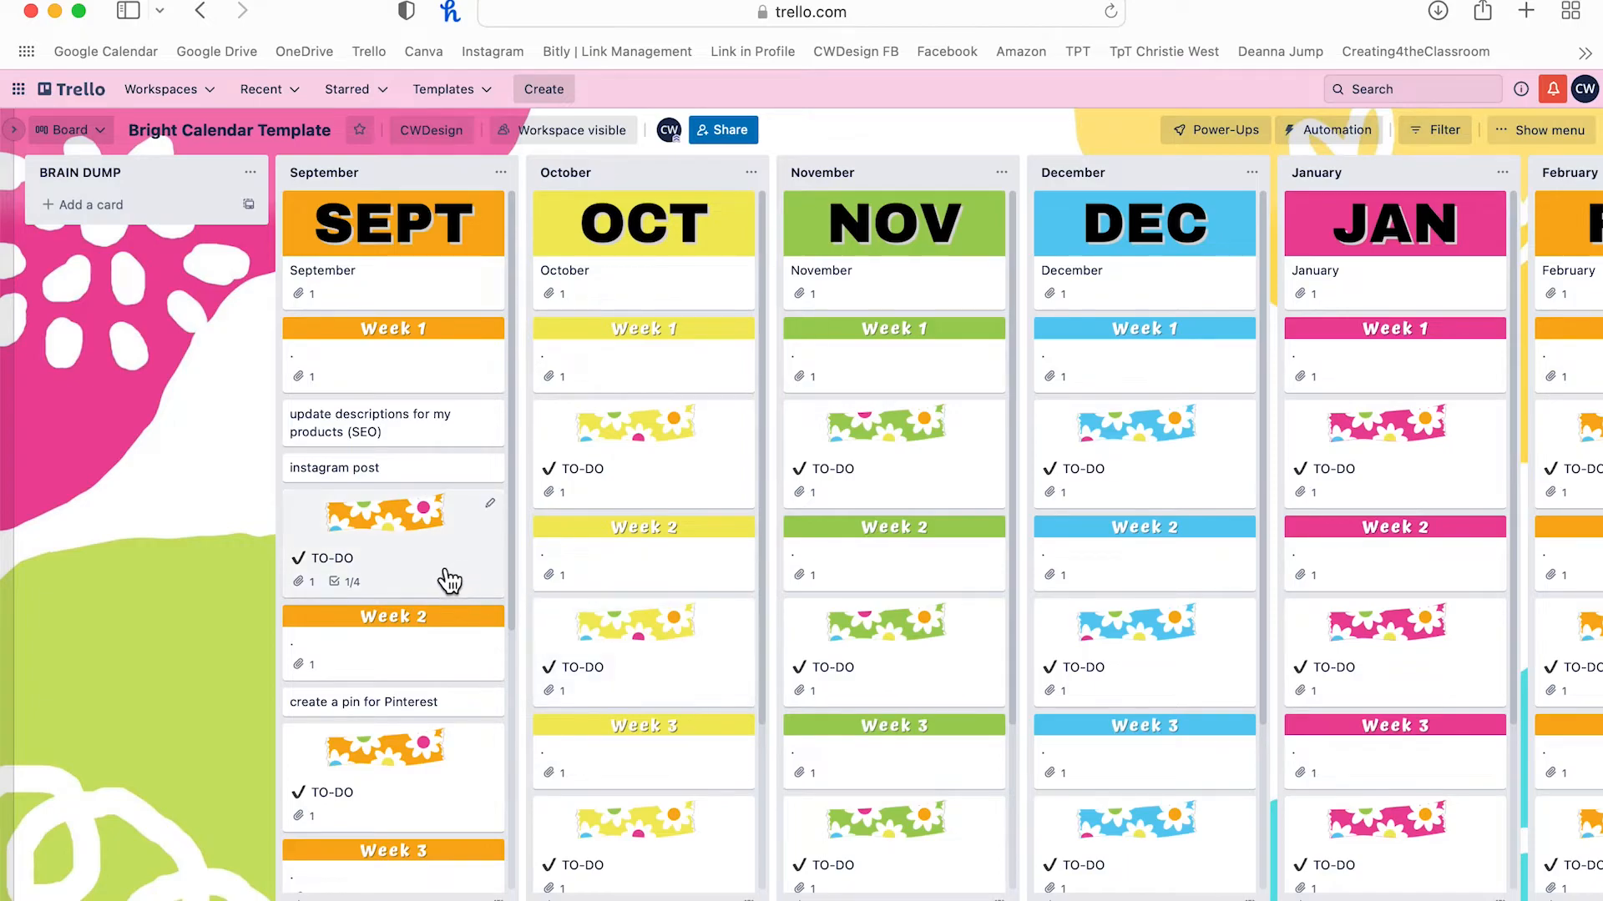
left_click_drag(450, 581, 443, 475)
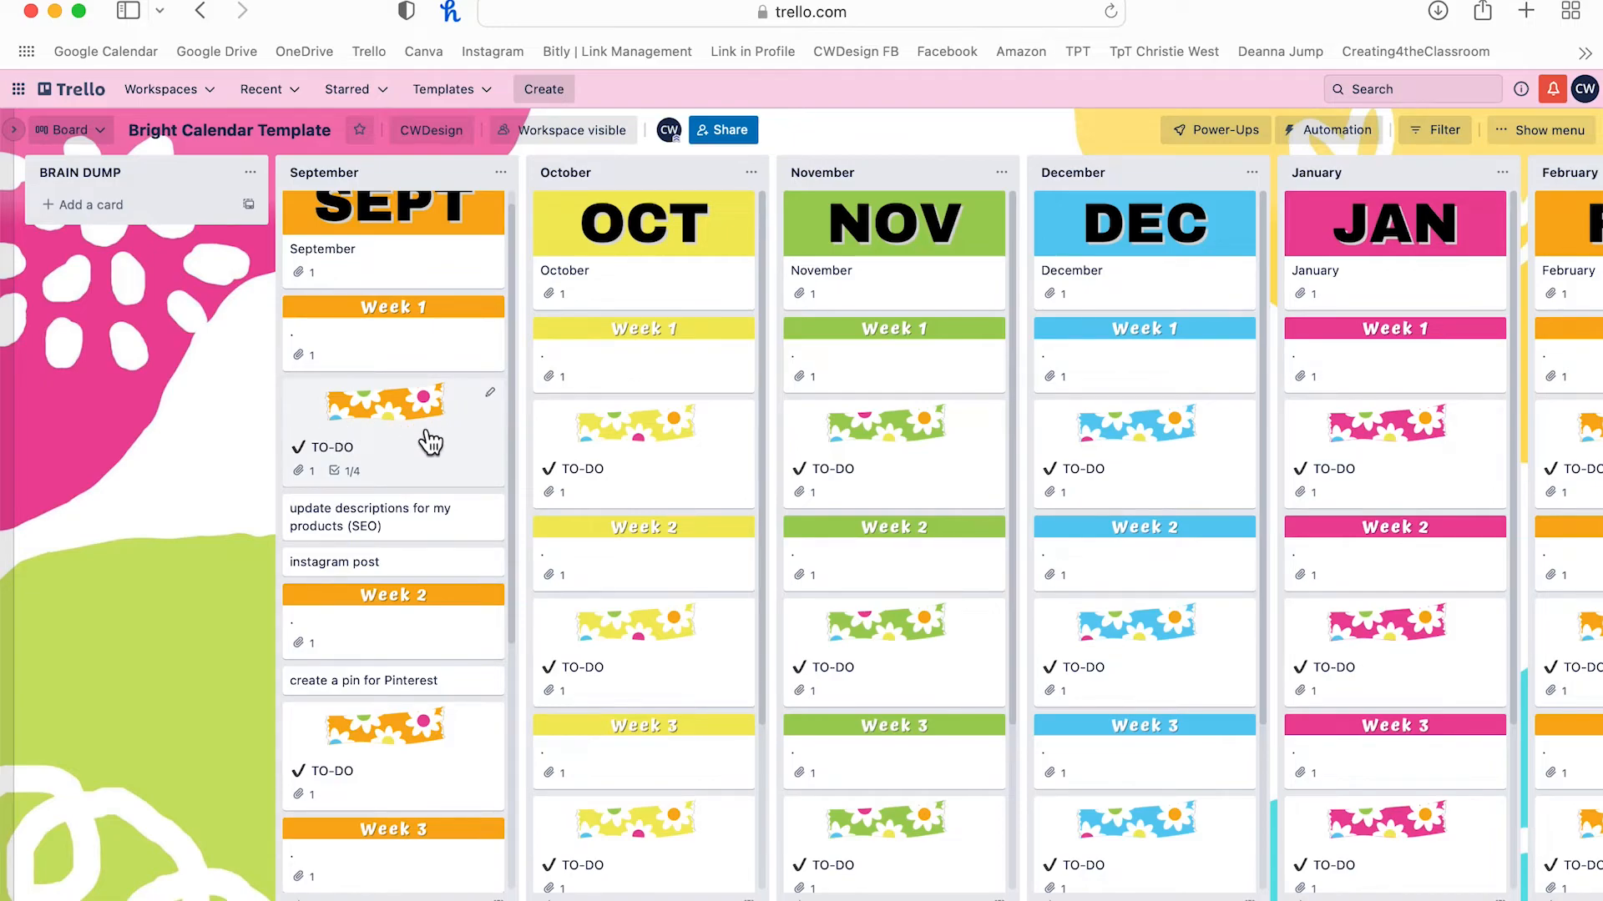
- Archive the TO-DO card under September's Week 1
left_click(491, 393)
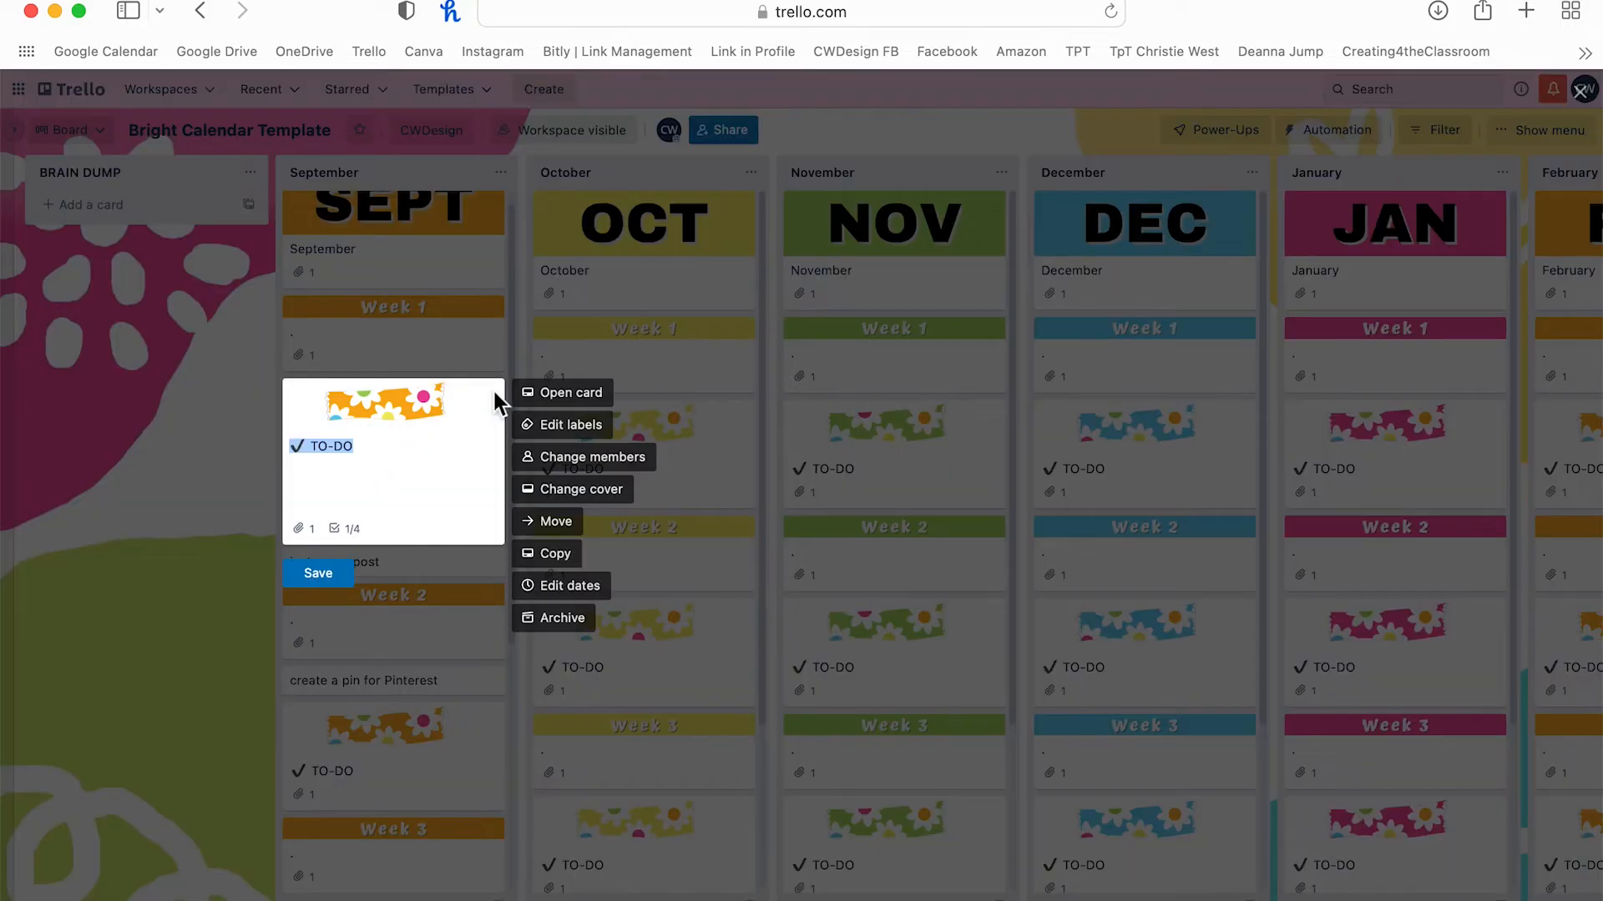
left_click(562, 621)
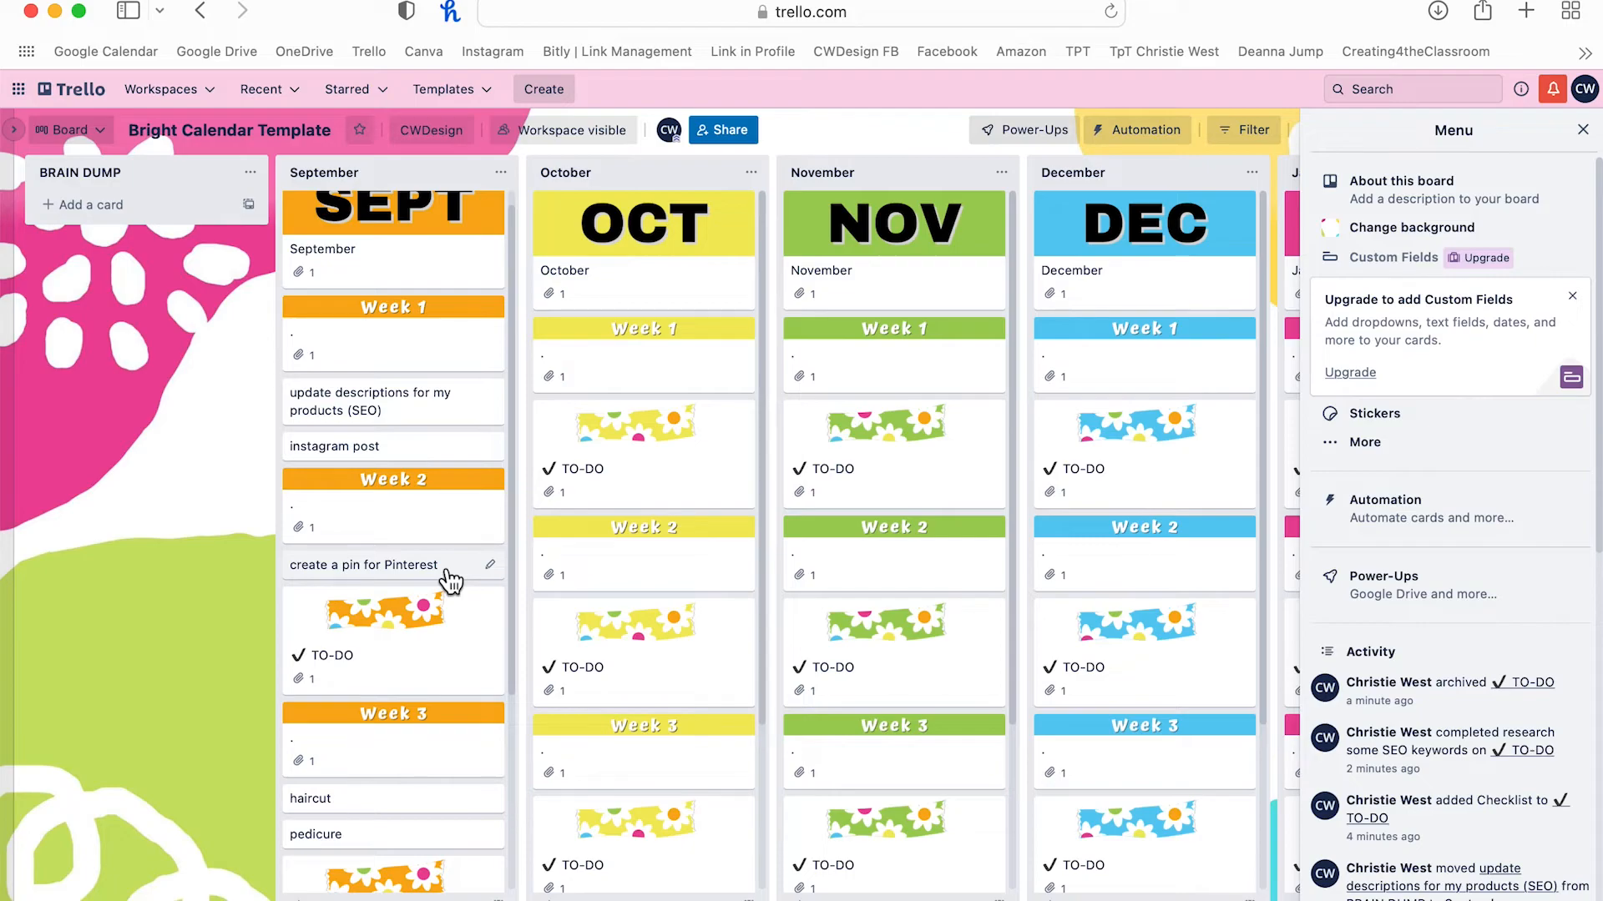
left_click(188, 0)
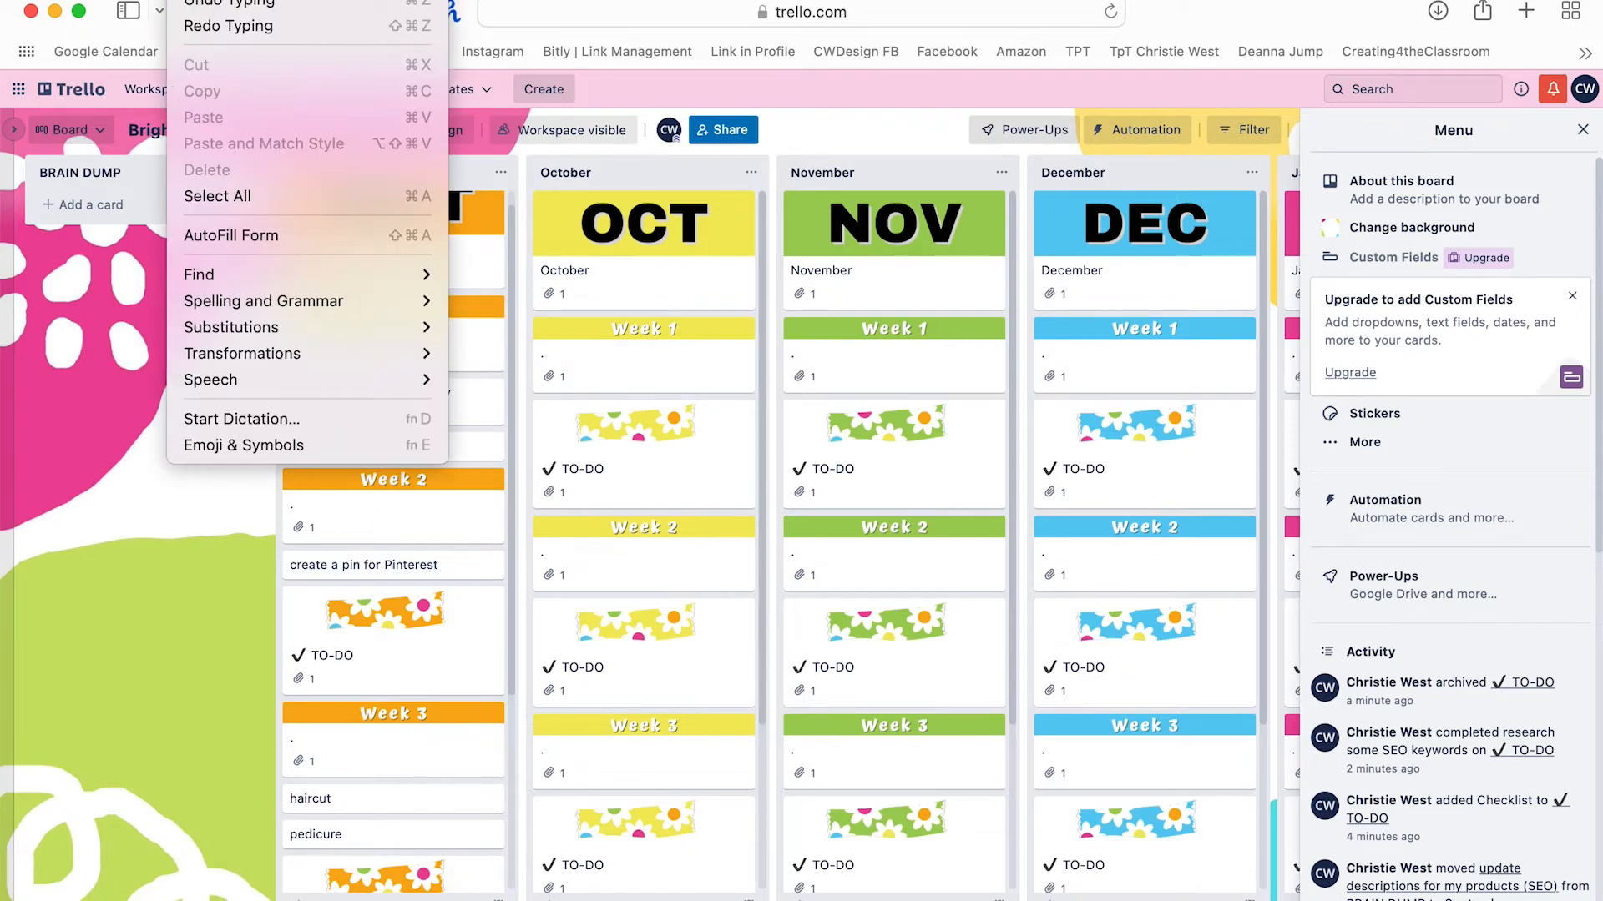
left_click(153, 547)
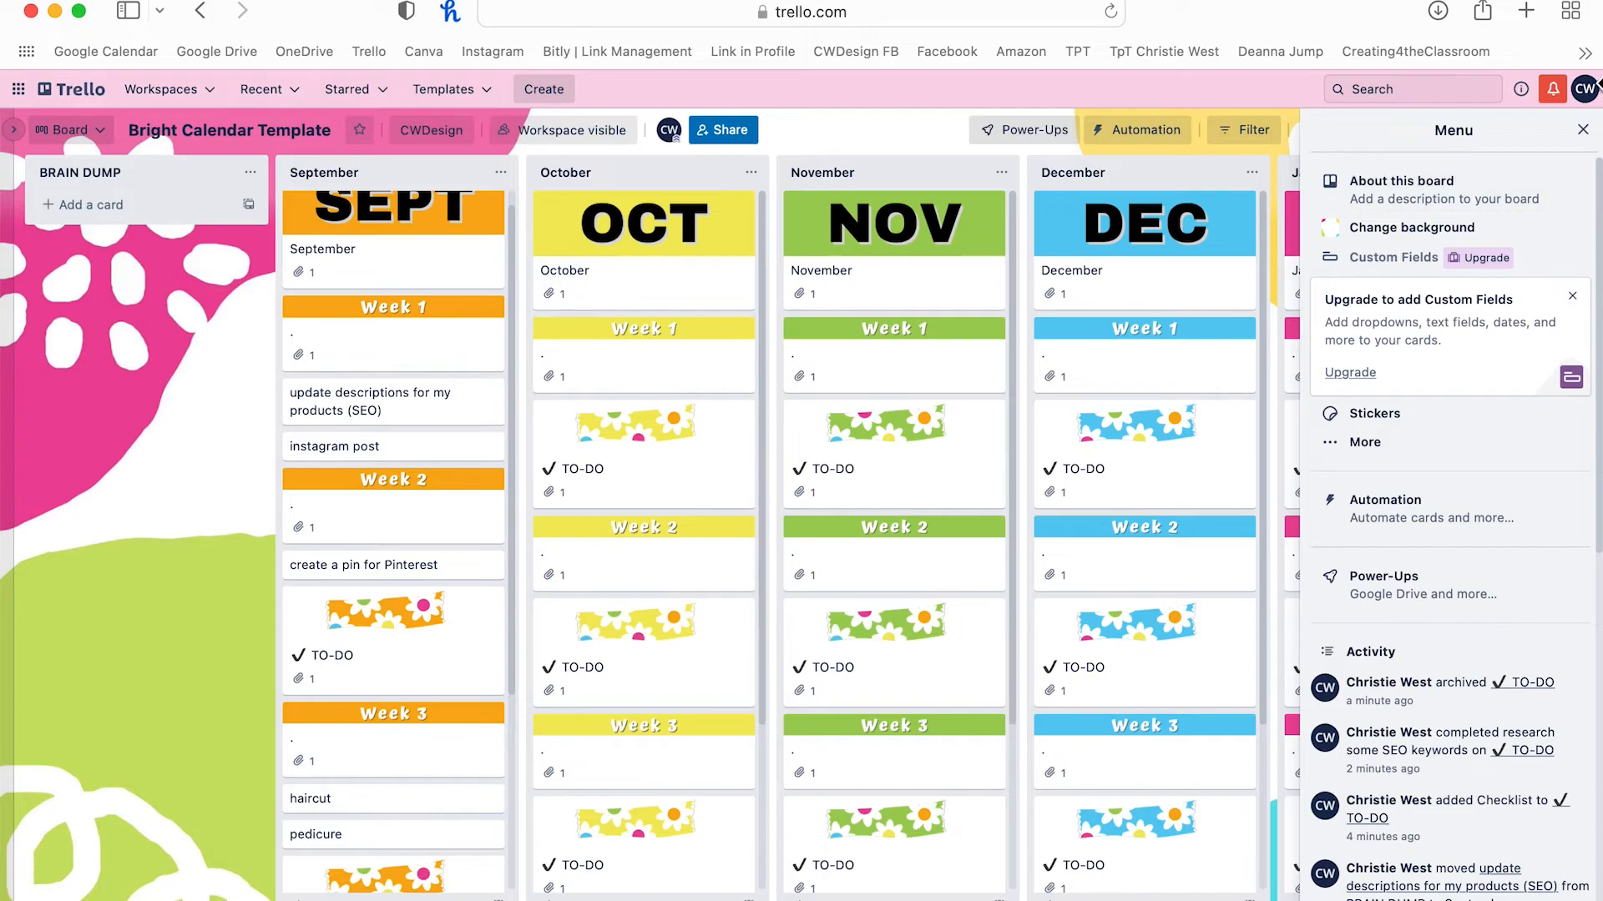
left_click(1582, 131)
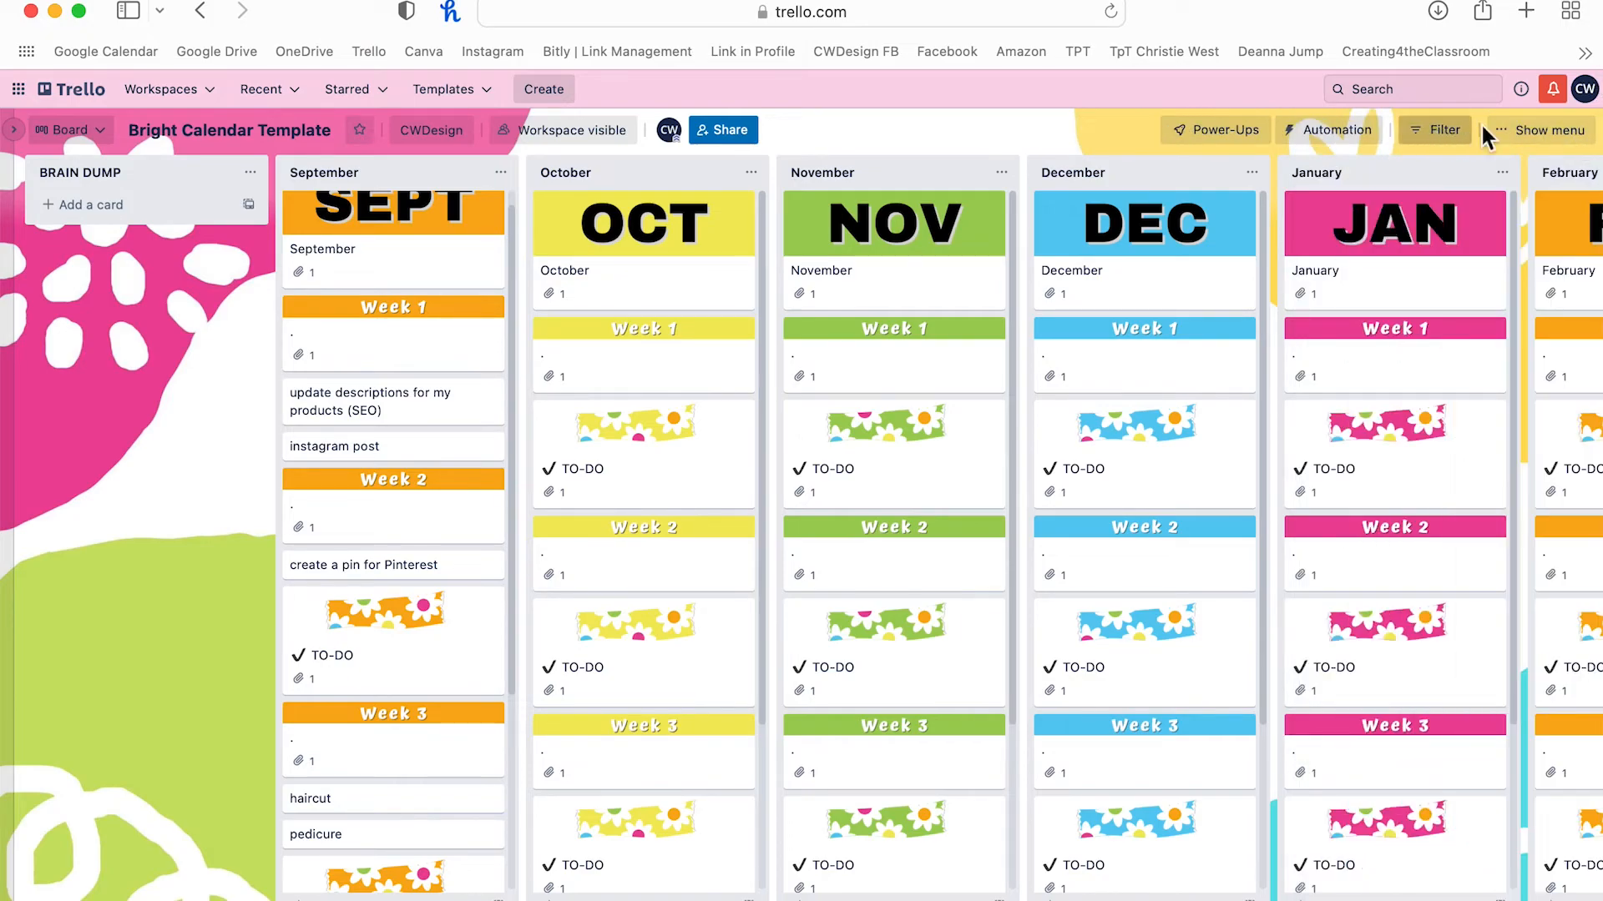
- Restore the archived Week 1 TO-DO card to the board from the board's activity history and close the board menu
left_click(1526, 133)
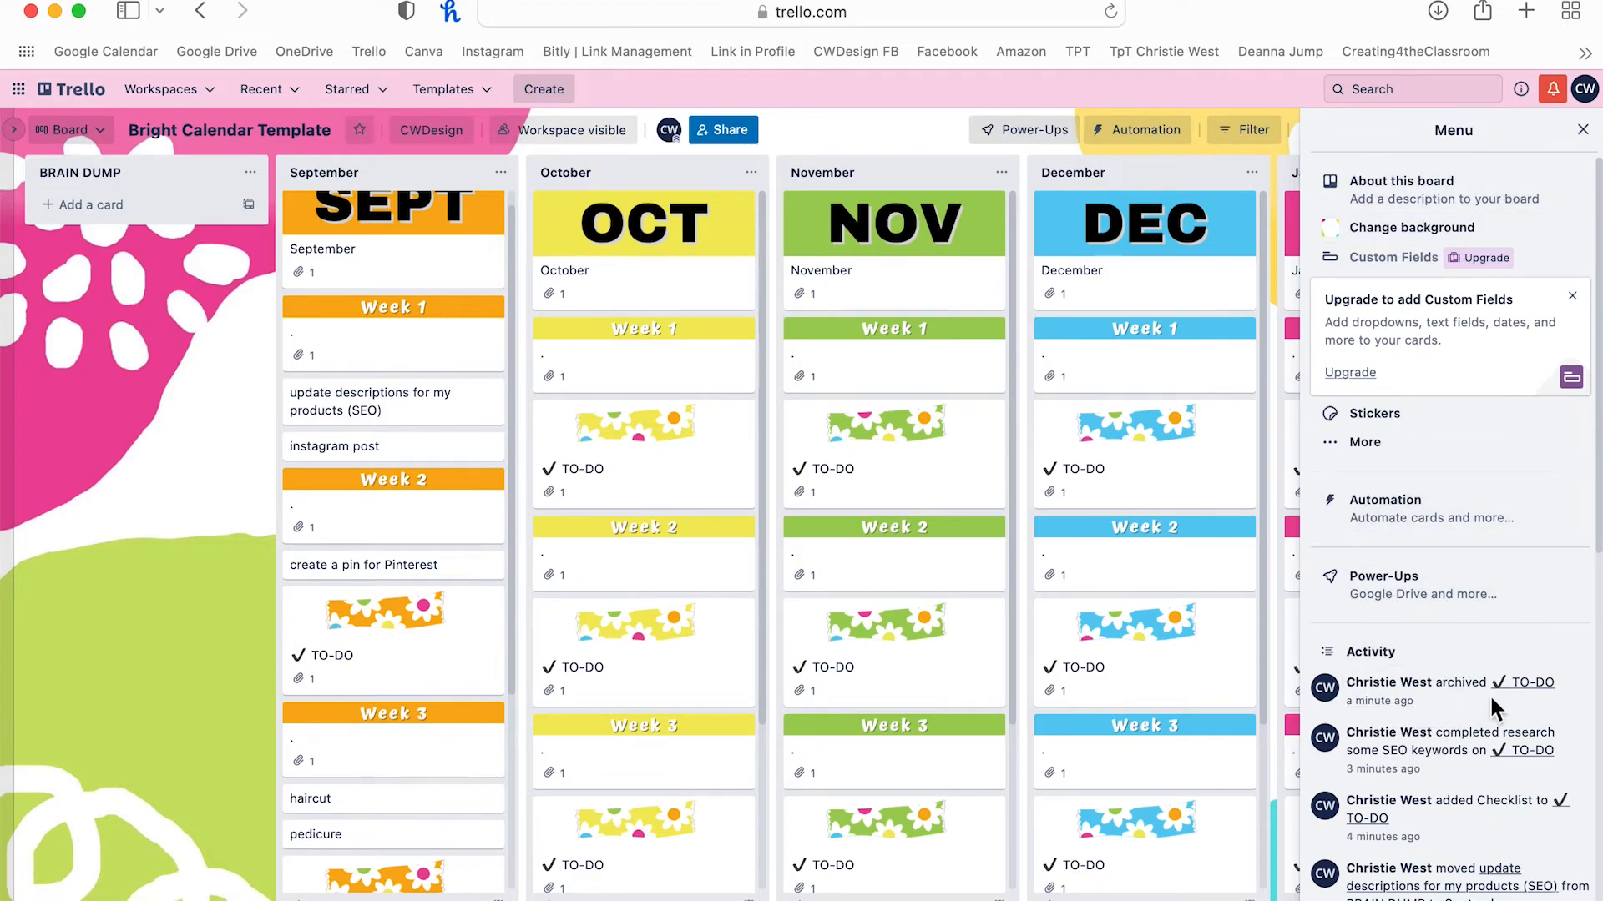
left_click(1525, 682)
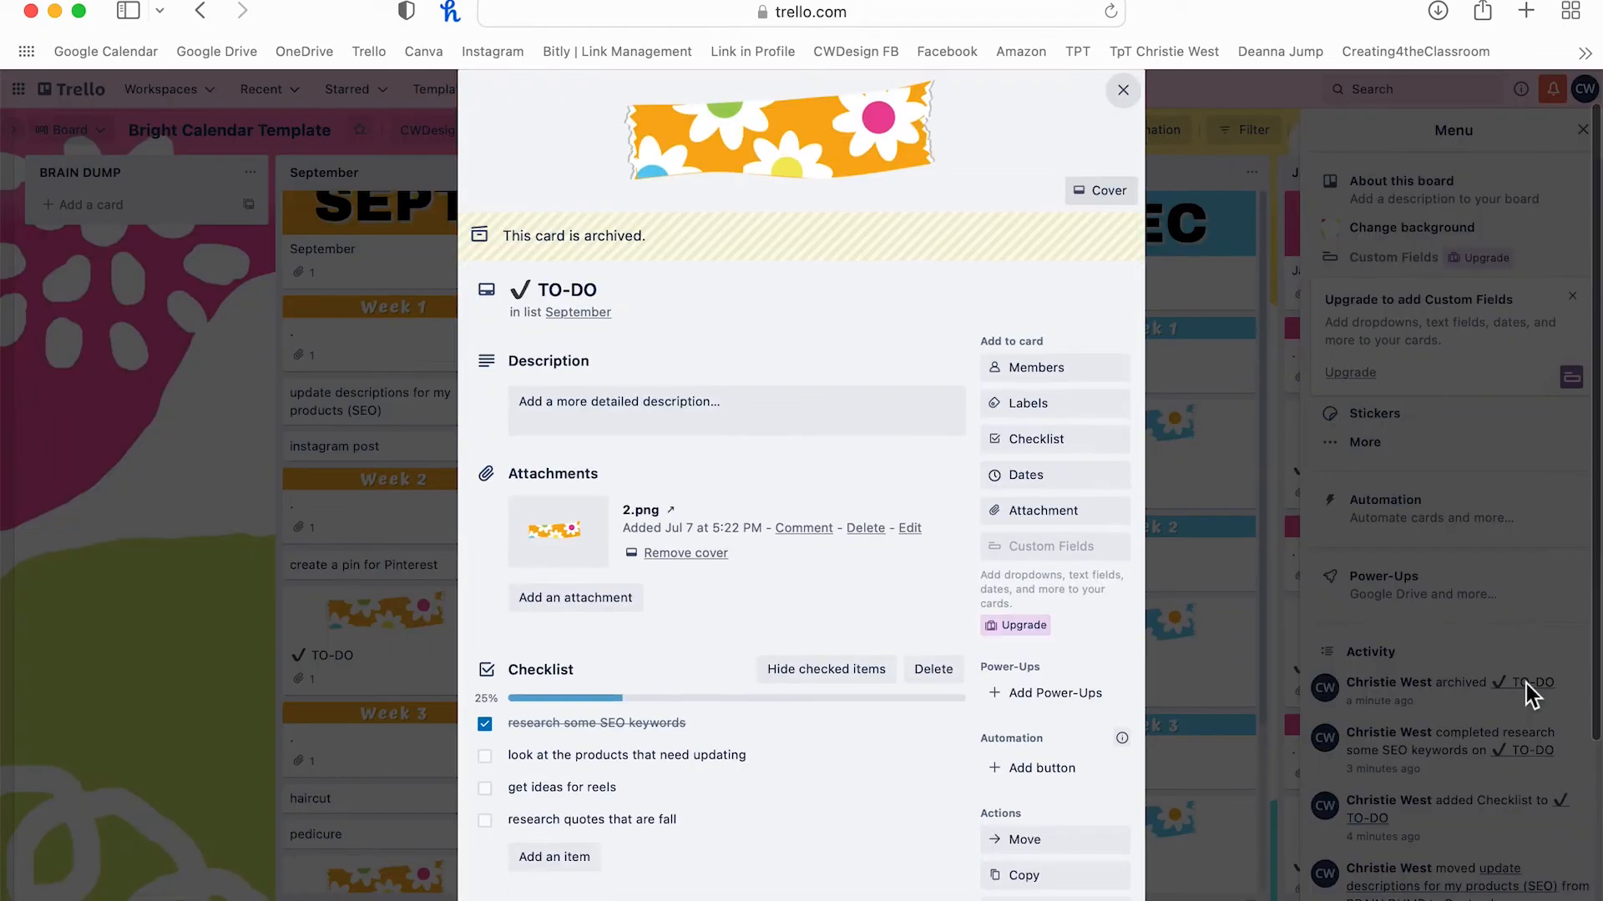
scroll(1080, 476, "down", 5)
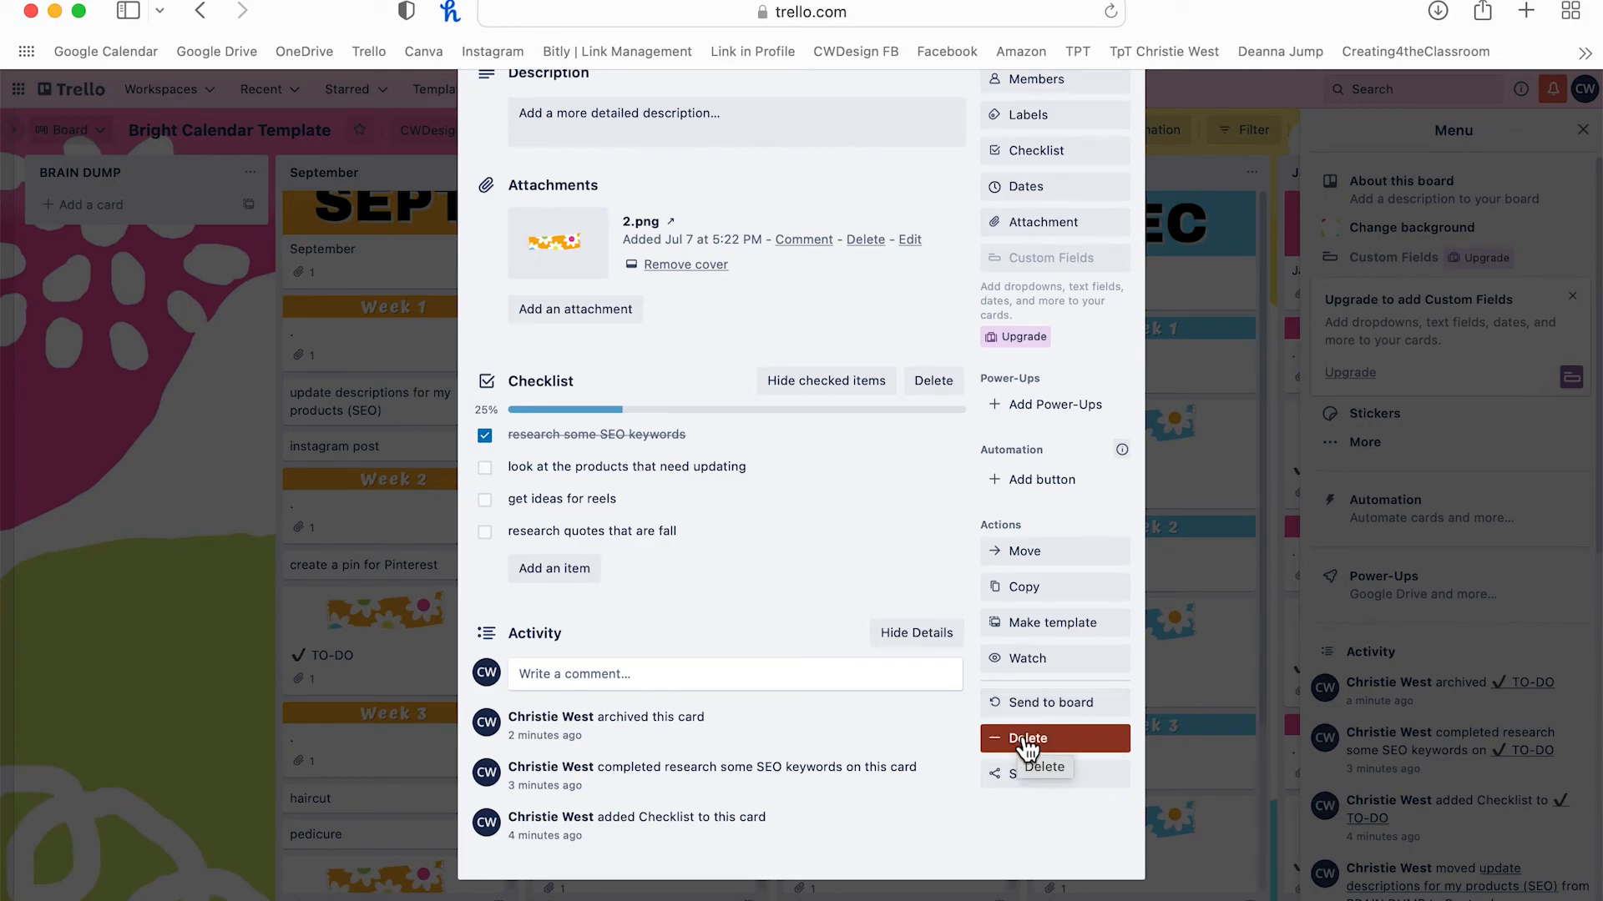
left_click(1026, 709)
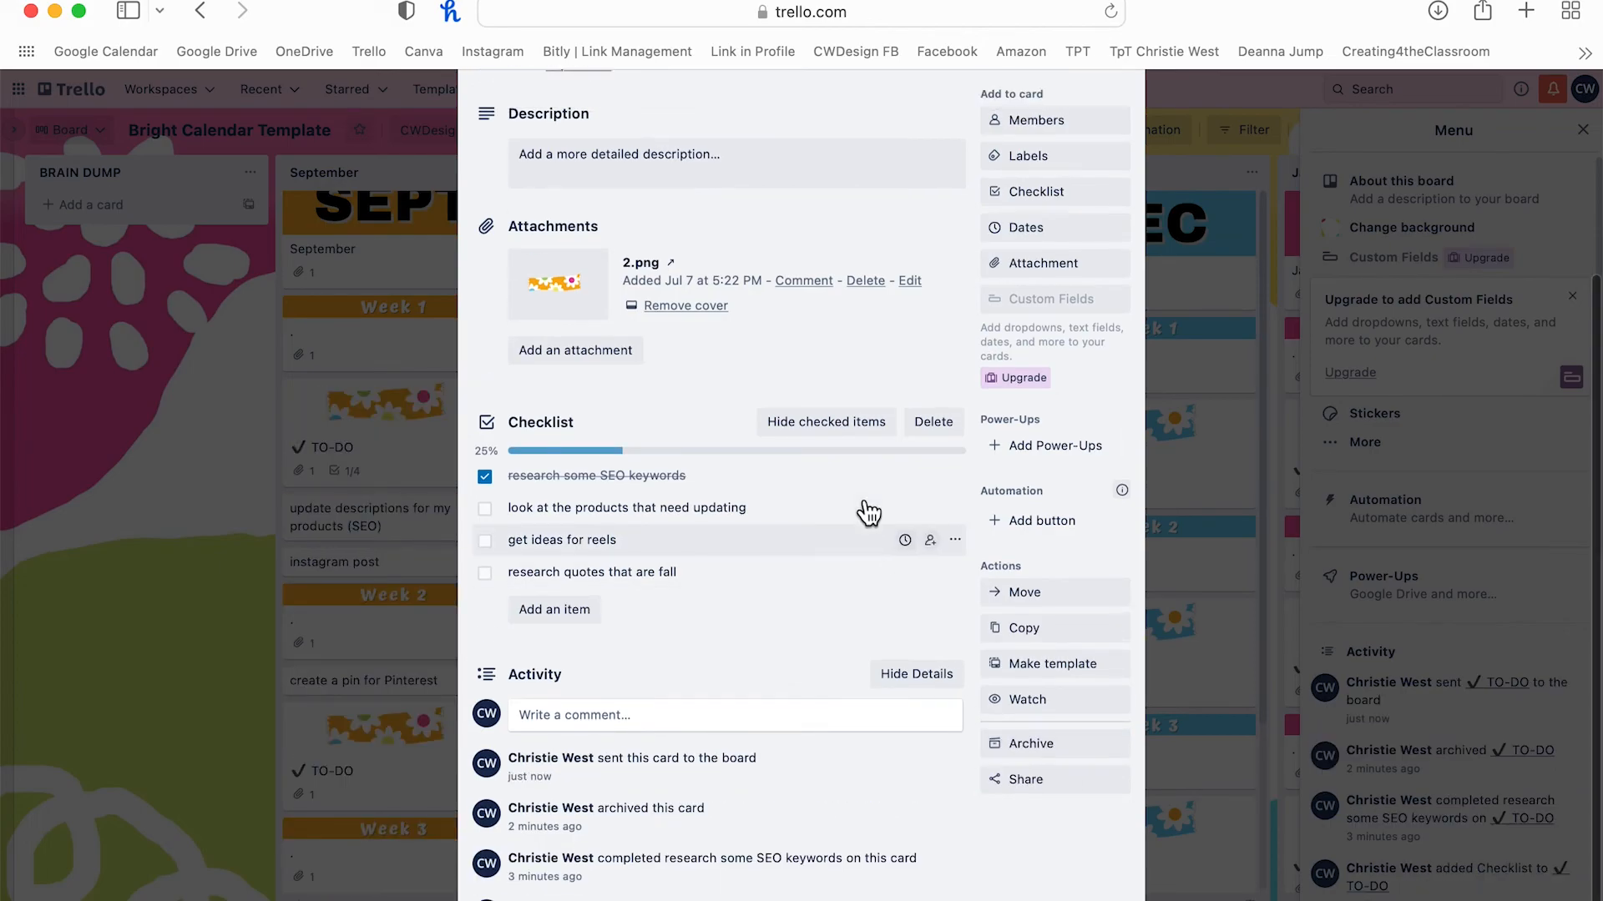
scroll(864, 505, "up", 5)
left_click(1122, 132)
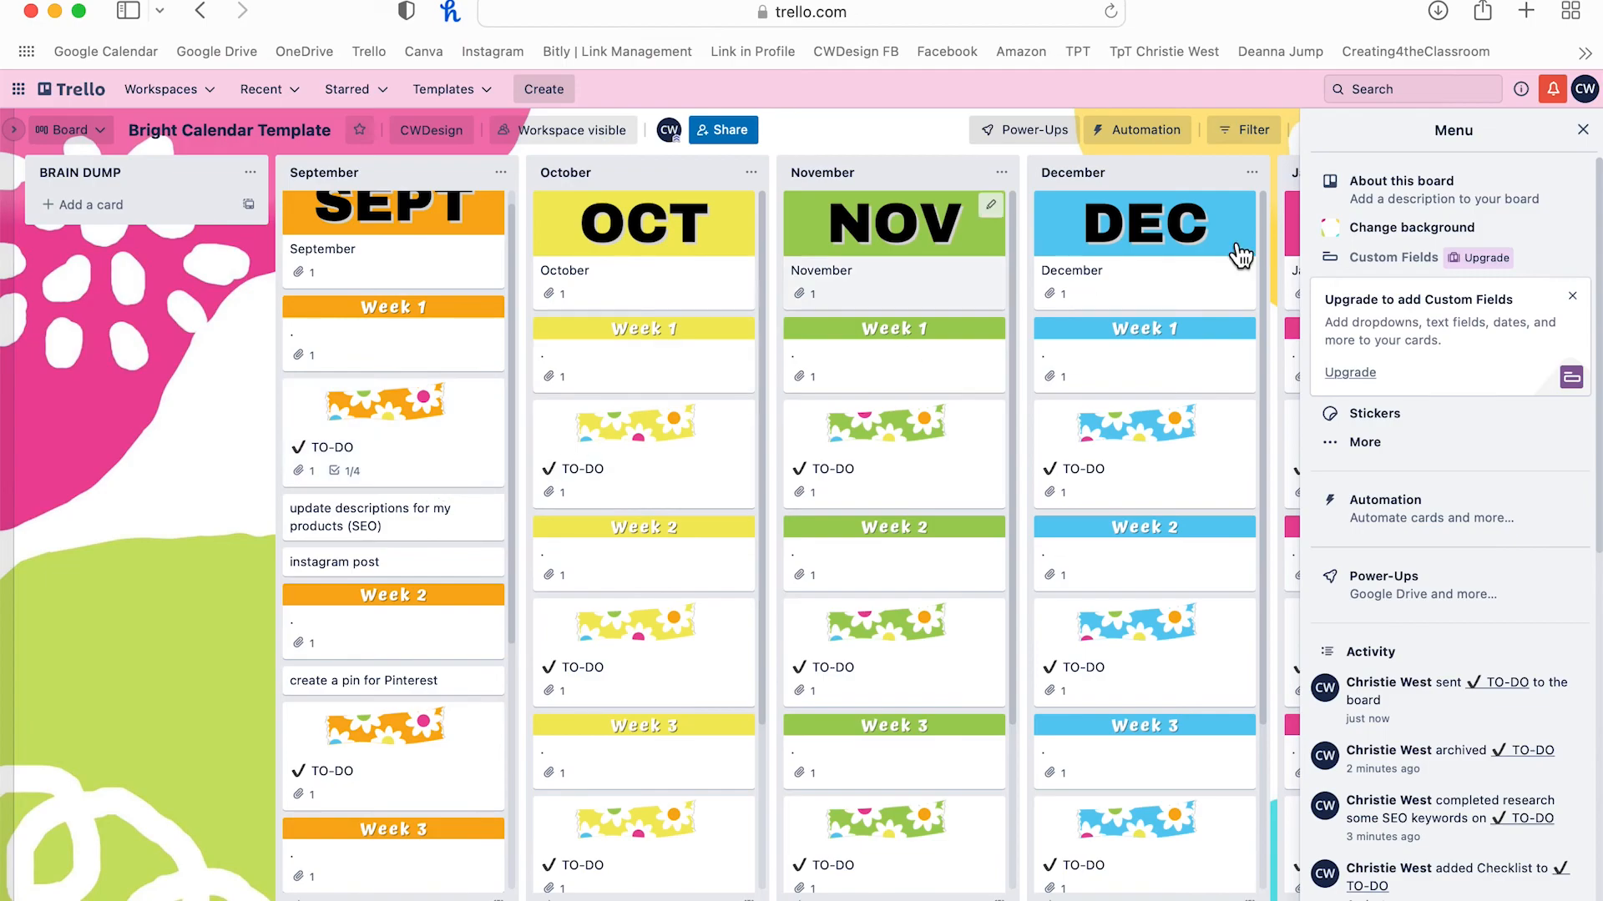
left_click(1583, 131)
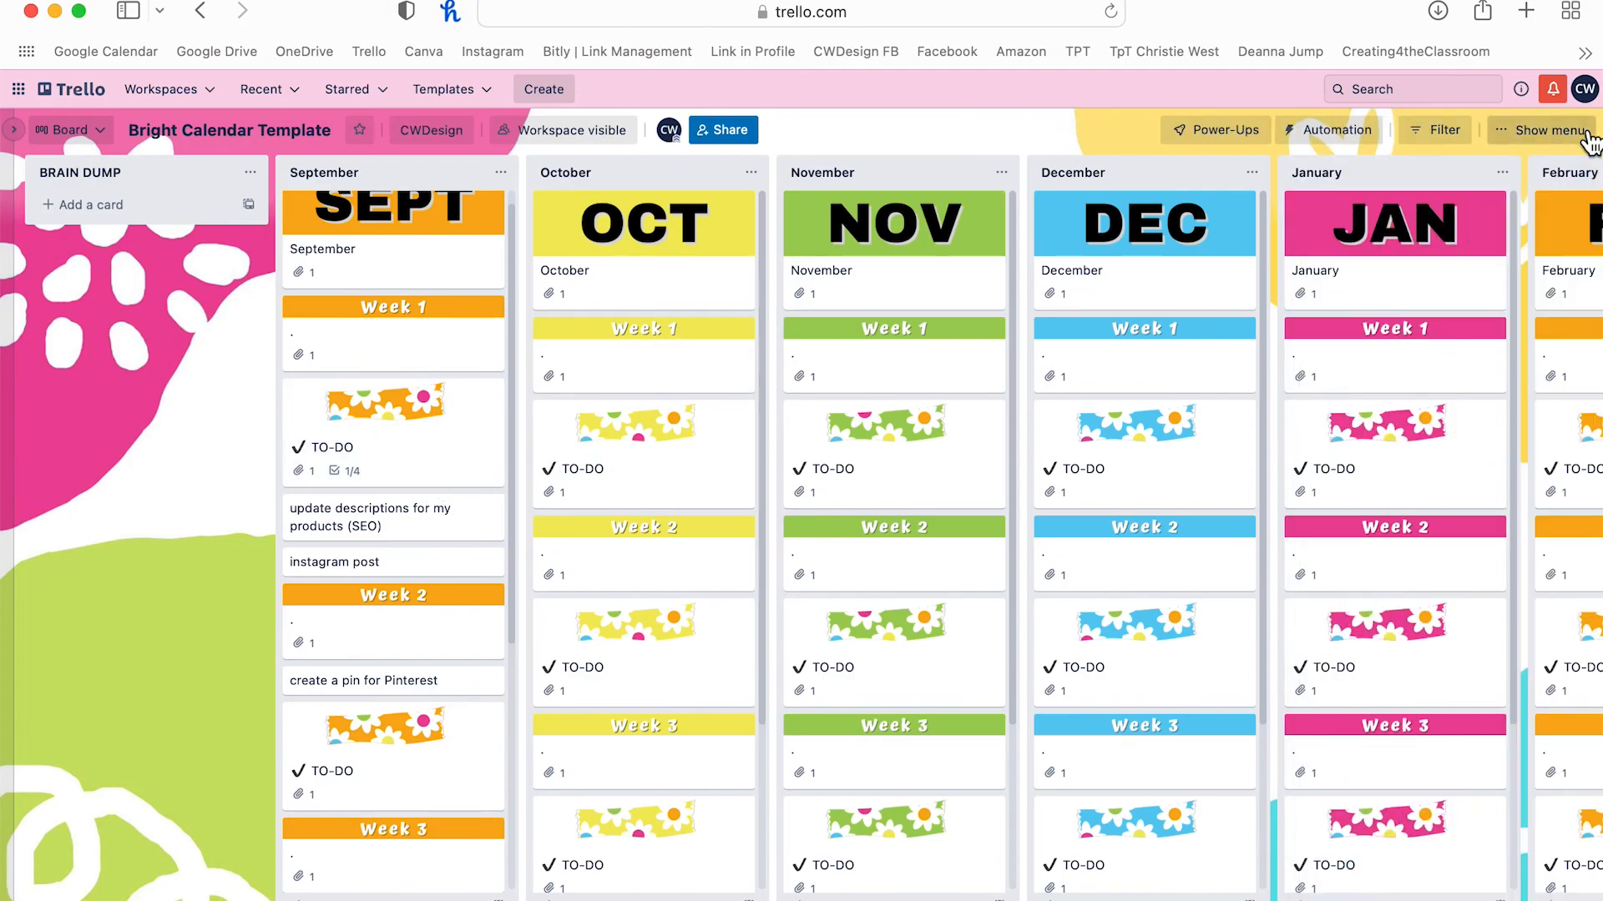